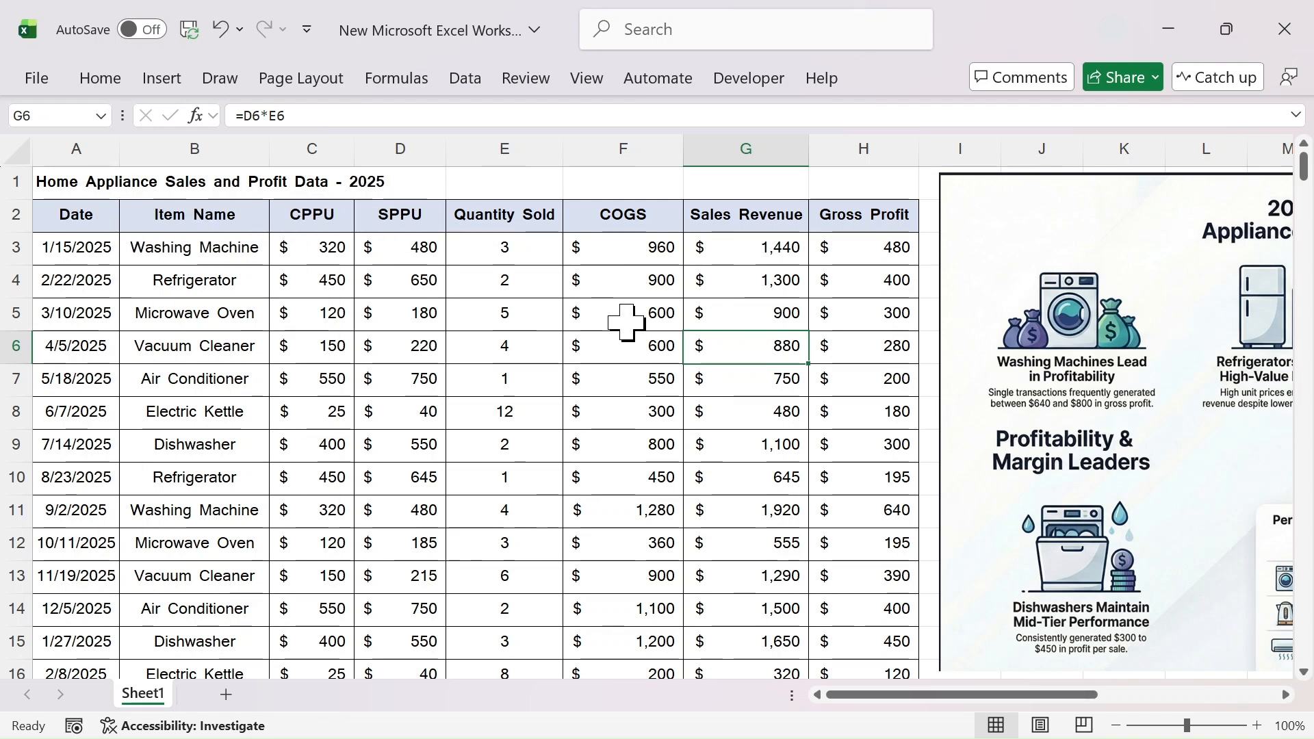
Launch Chrome from the Start menu, go to sheets.google.com and create a blank spreadsheet
{"action": "left_click_drag", "start_coordinate": [951, 696], "coordinate": [1109, 712]}
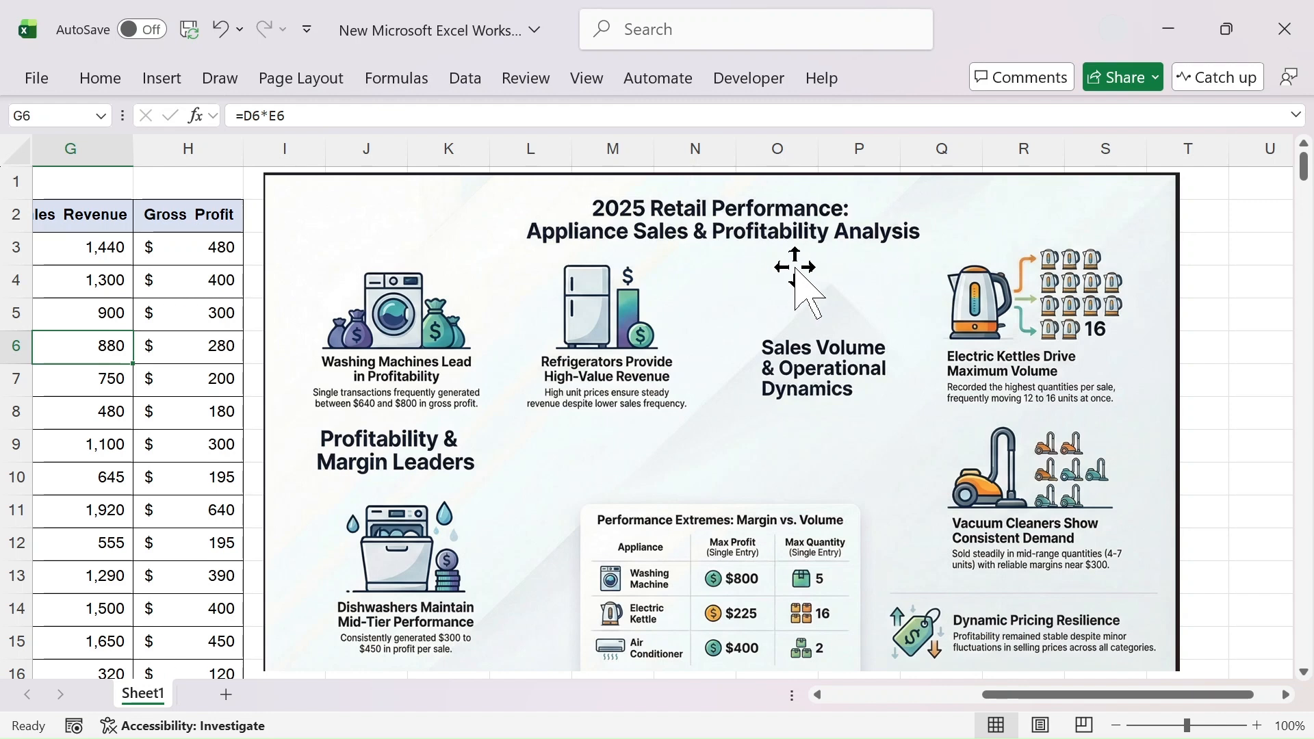
{"action": "left_click_drag", "start_coordinate": [996, 698], "coordinate": [866, 705]}
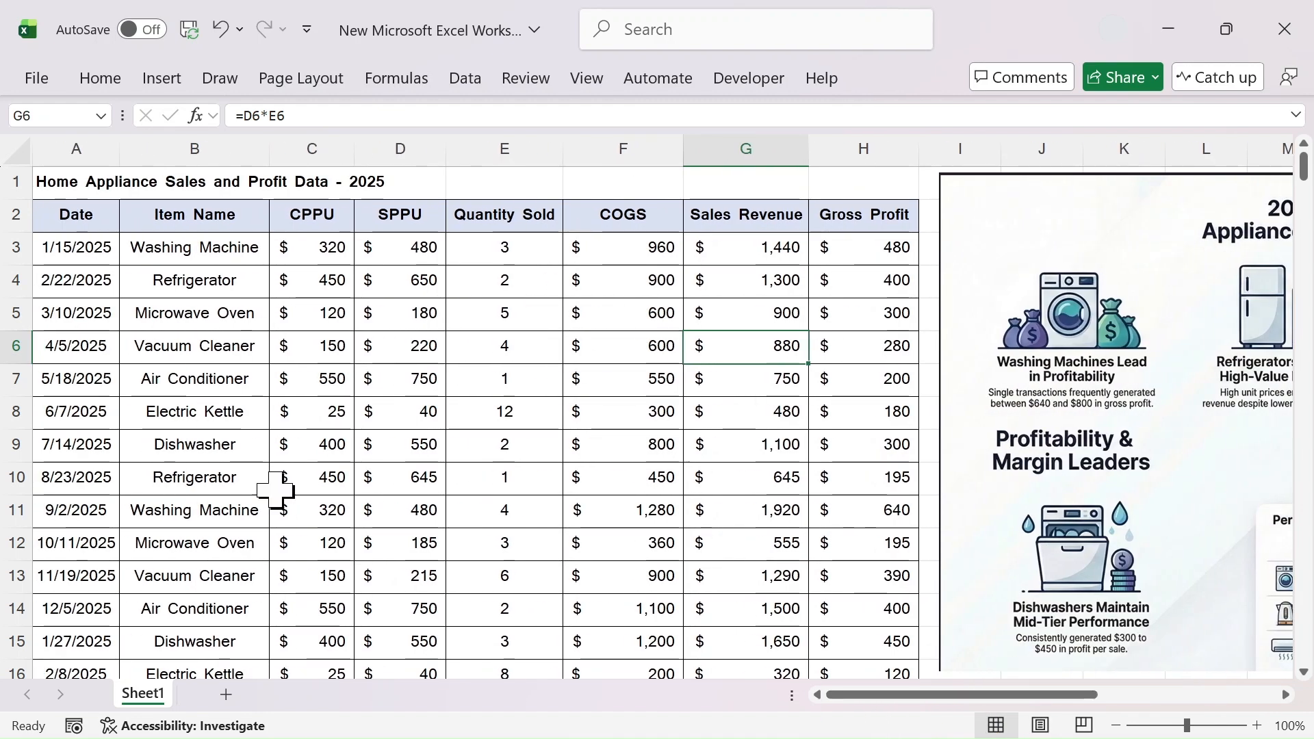
{"action": "left_click_drag", "start_coordinate": [1011, 697], "coordinate": [1191, 698]}
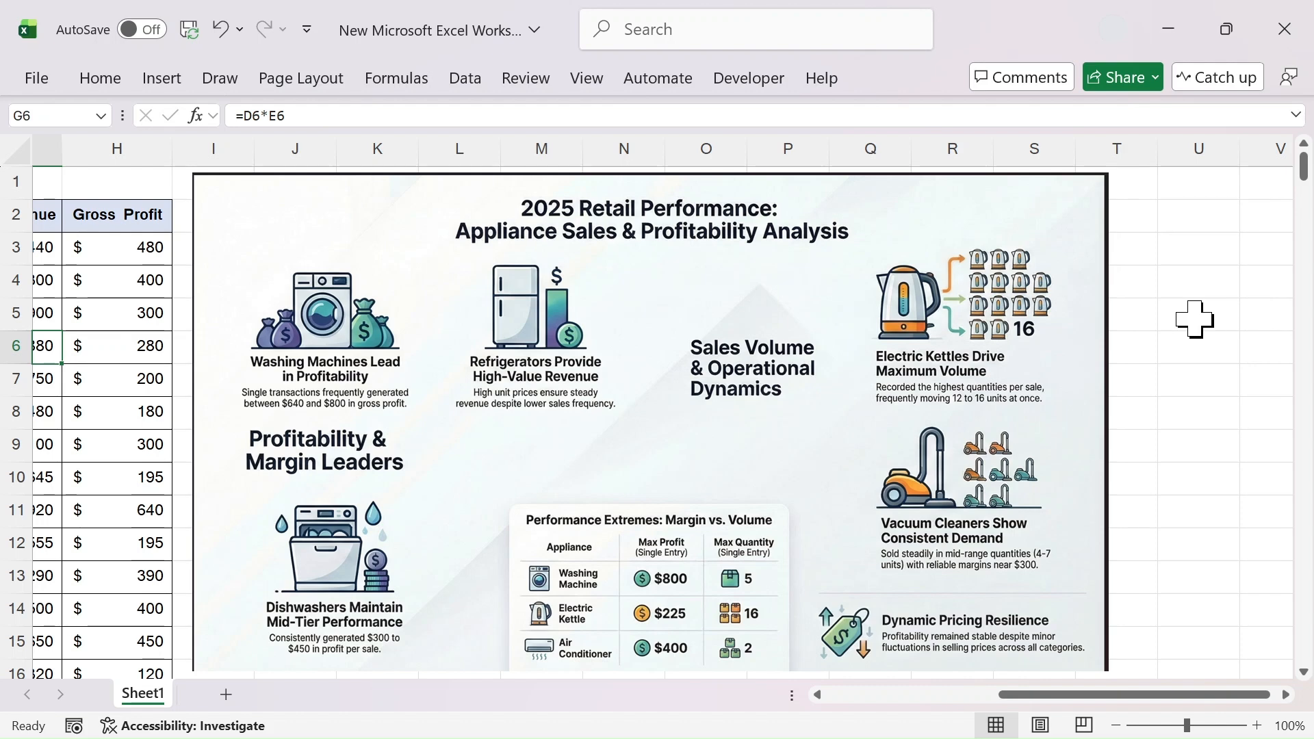
{"action": "left_click_drag", "start_coordinate": [1098, 697], "coordinate": [893, 710]}
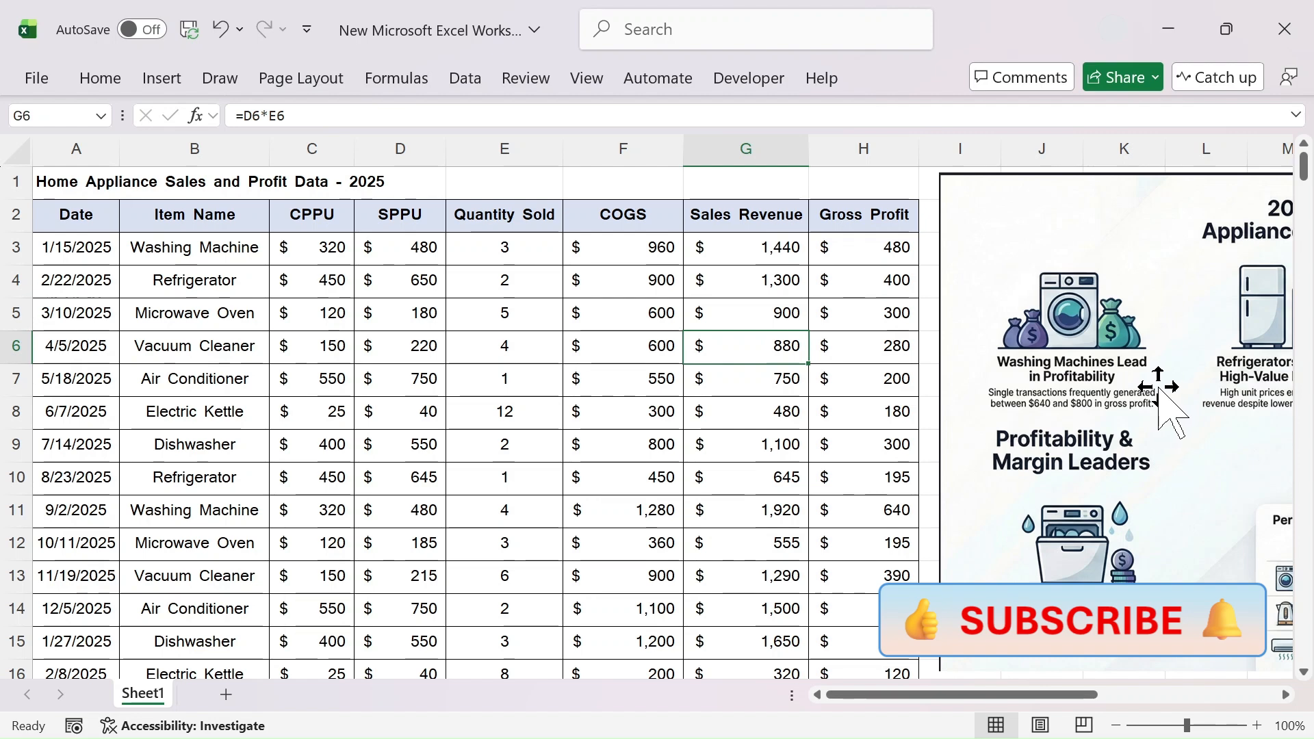
{"action": "mouse_move", "coordinate": [527, 735]}
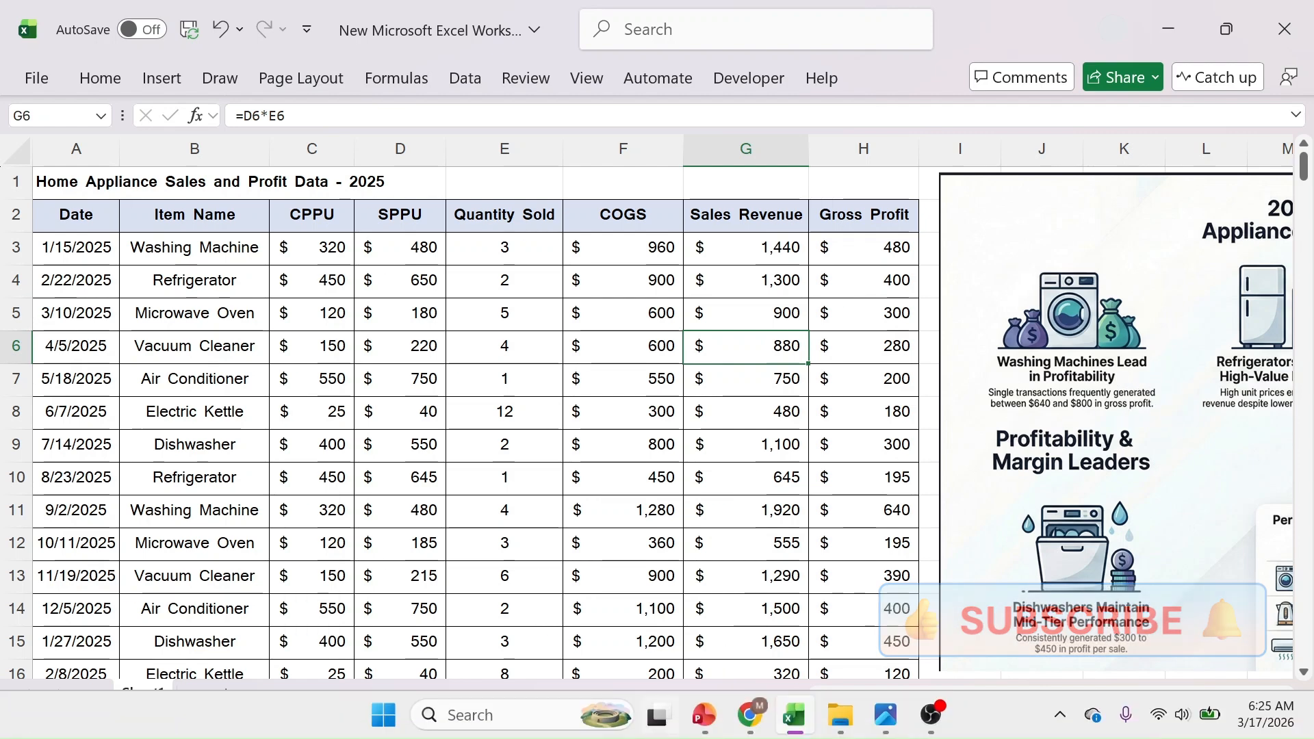
{"action": "left_click", "coordinate": [375, 720]}
{"action": "left_click", "coordinate": [615, 301]}
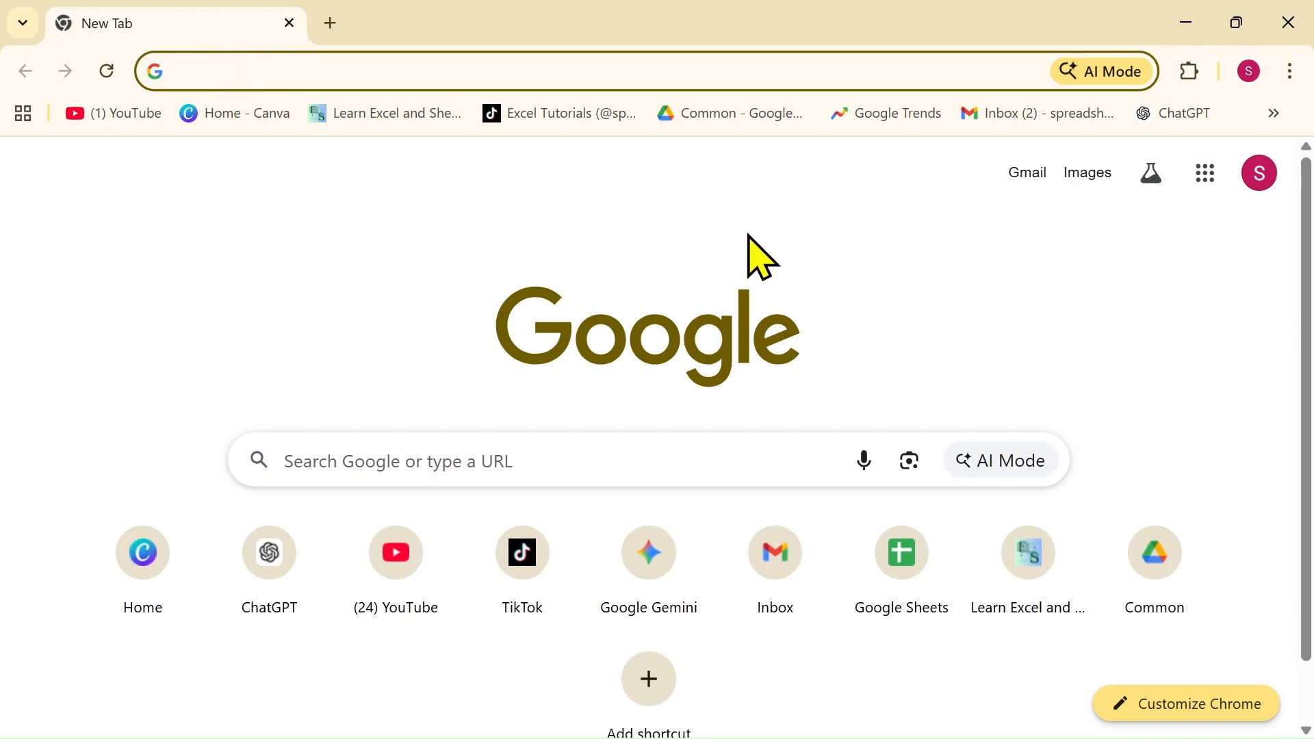
{"action": "type", "text": "sheets.google."}
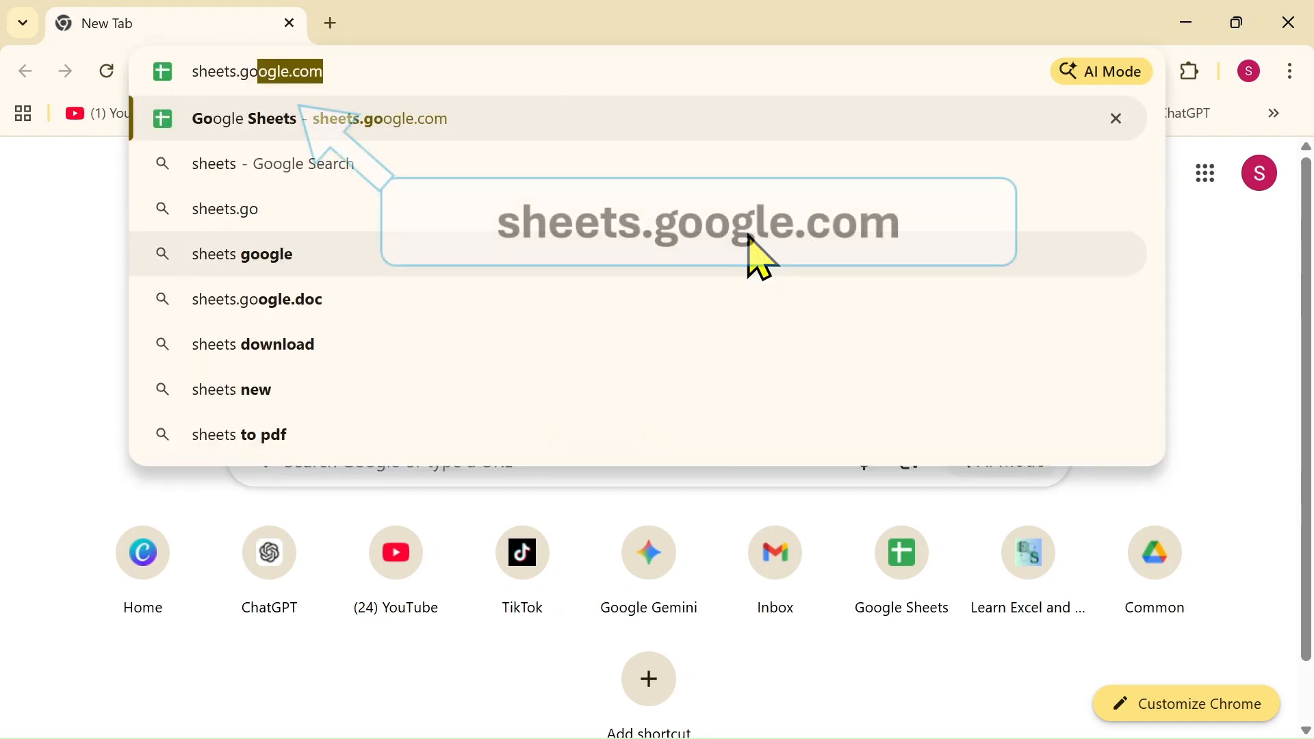
{"action": "type", "text": "com"}
{"action": "key", "text": "Return"}
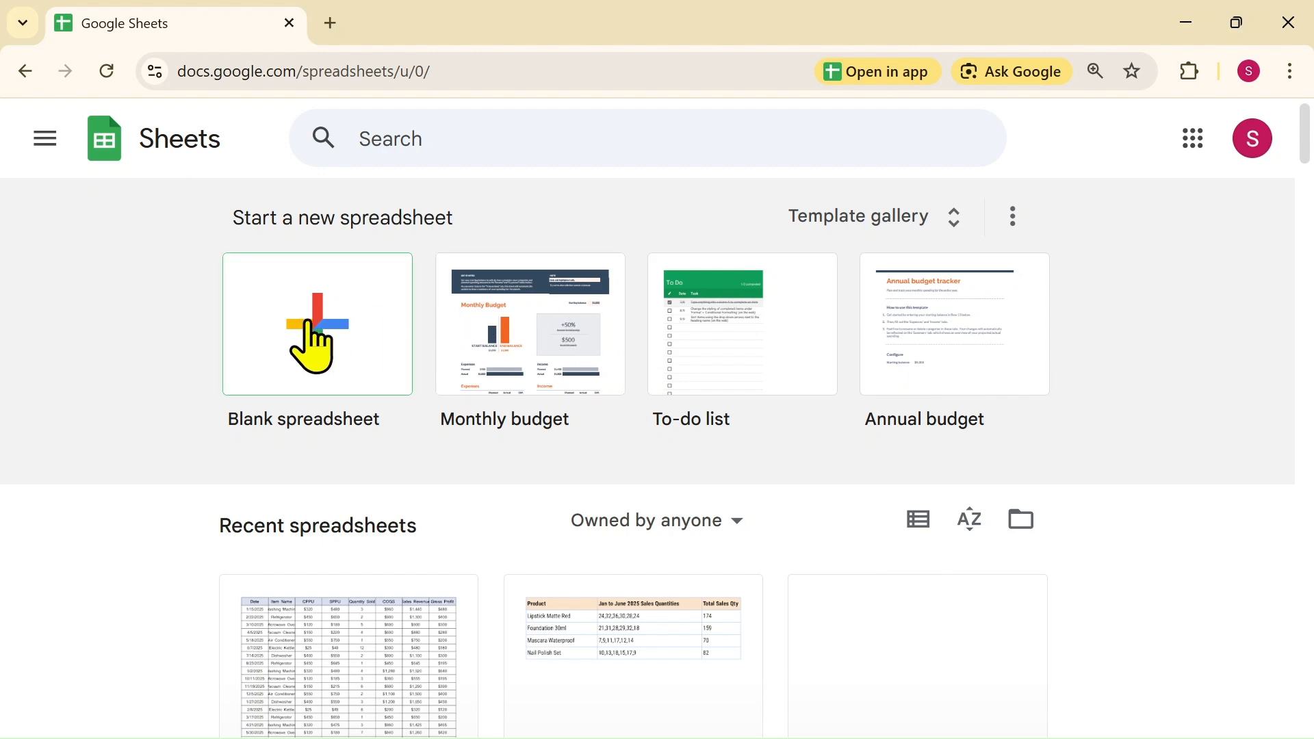
{"action": "left_click", "coordinate": [325, 350]}
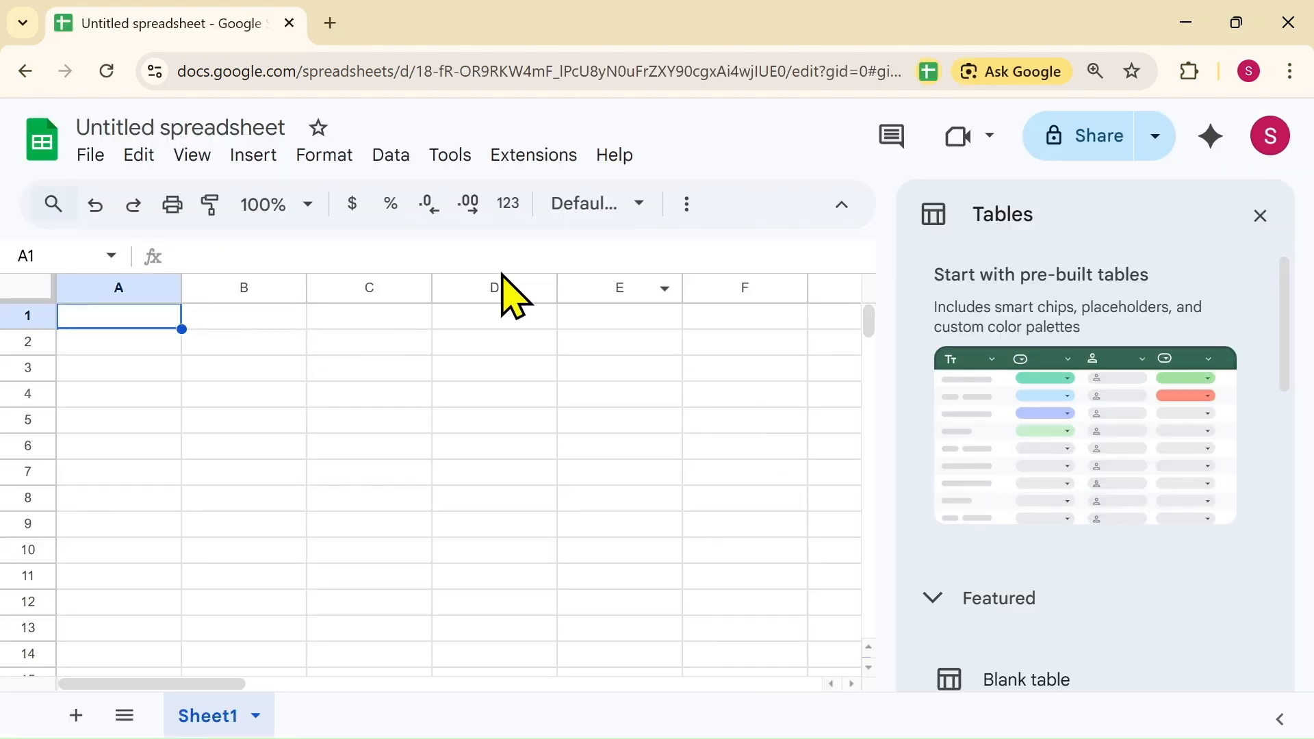
Copy the Excel sales range A2:H254, then minimize Excel
{"action": "mouse_move", "coordinate": [857, 733]}
{"action": "left_click", "coordinate": [774, 731]}
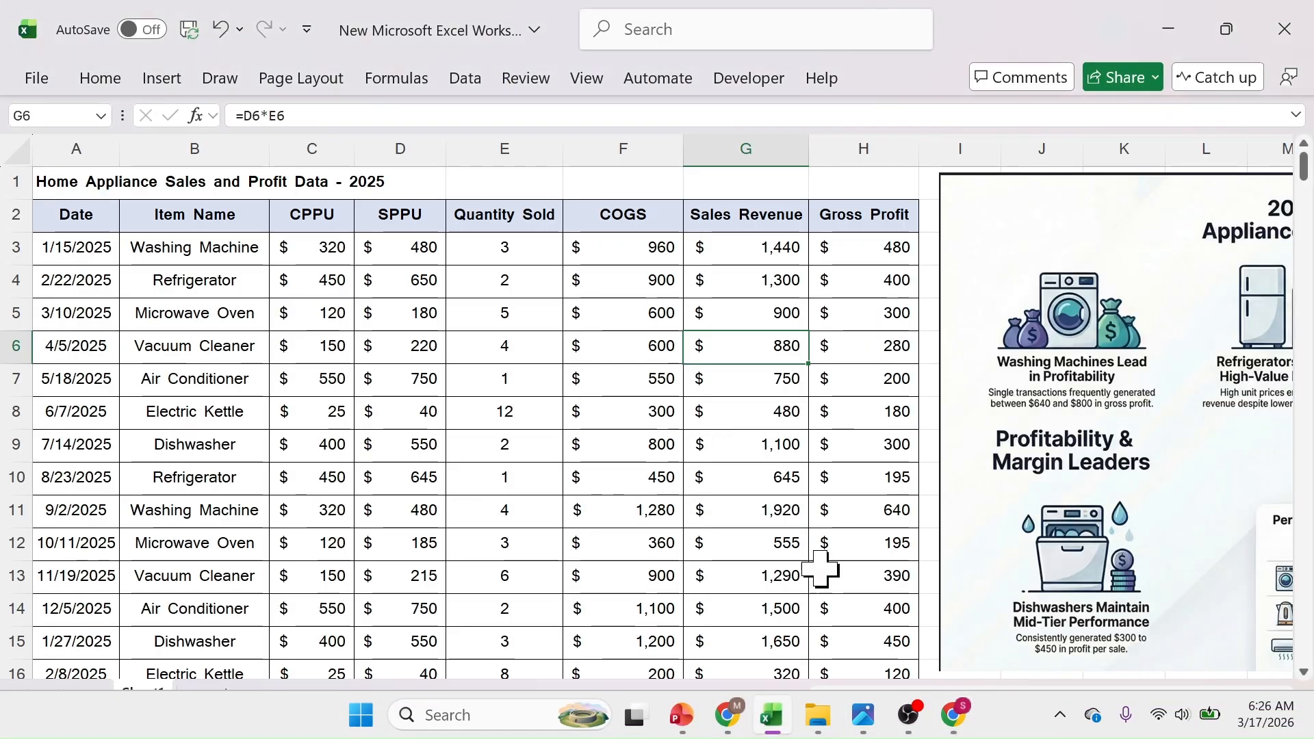
{"action": "left_click_drag", "start_coordinate": [53, 214], "coordinate": [866, 611]}
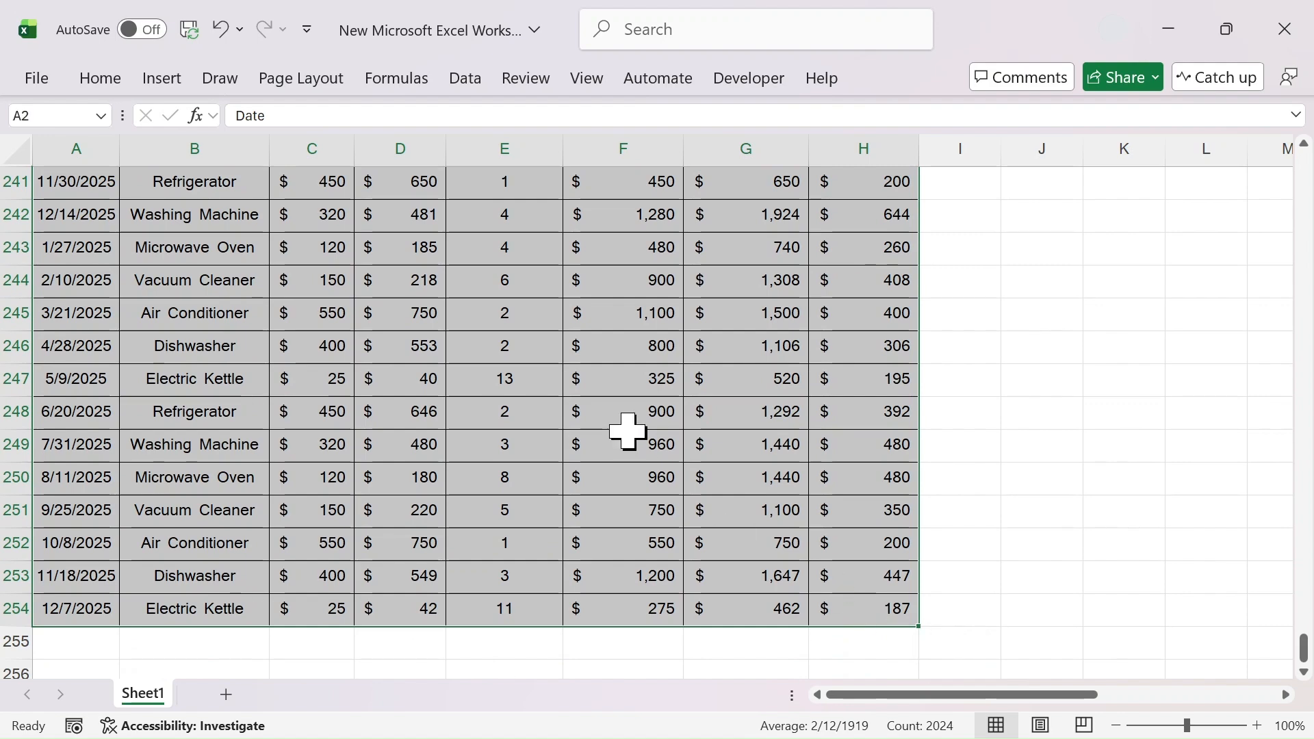
{"action": "right_click", "coordinate": [628, 428]}
{"action": "left_click", "coordinate": [695, 87]}
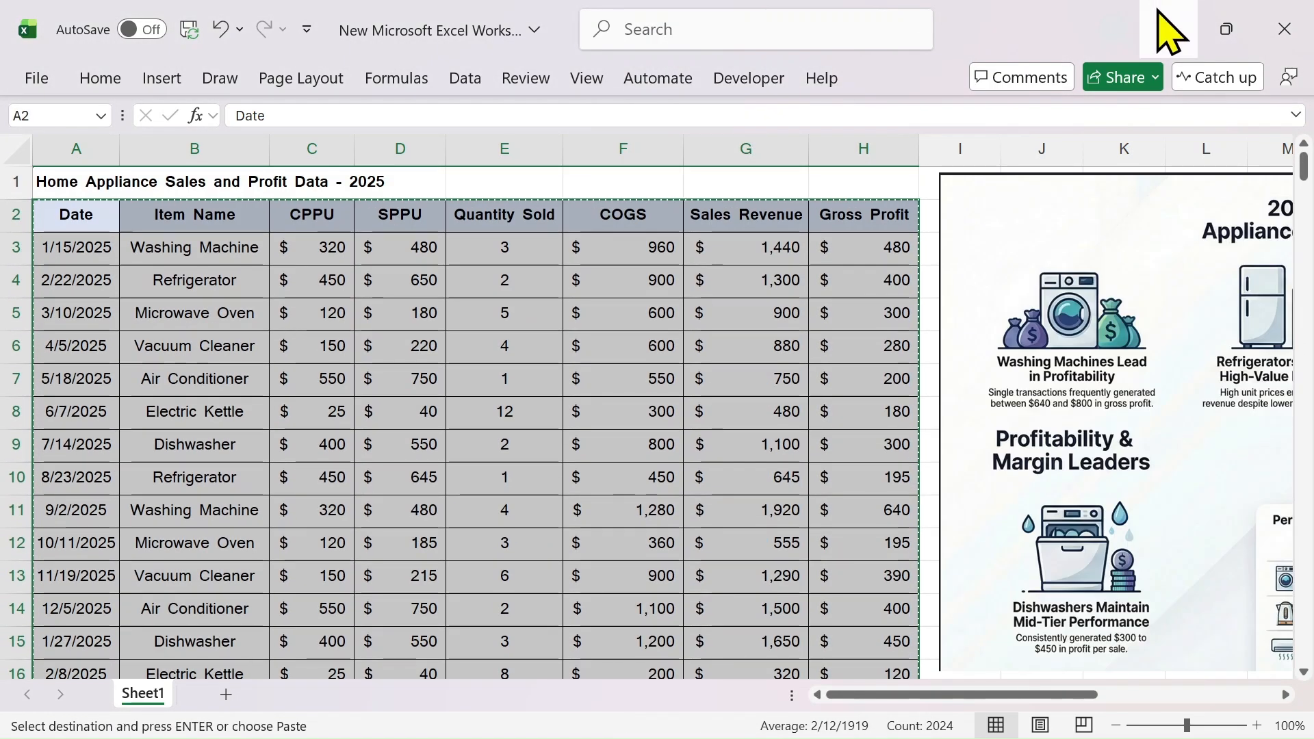
{"action": "left_click", "coordinate": [1172, 35]}
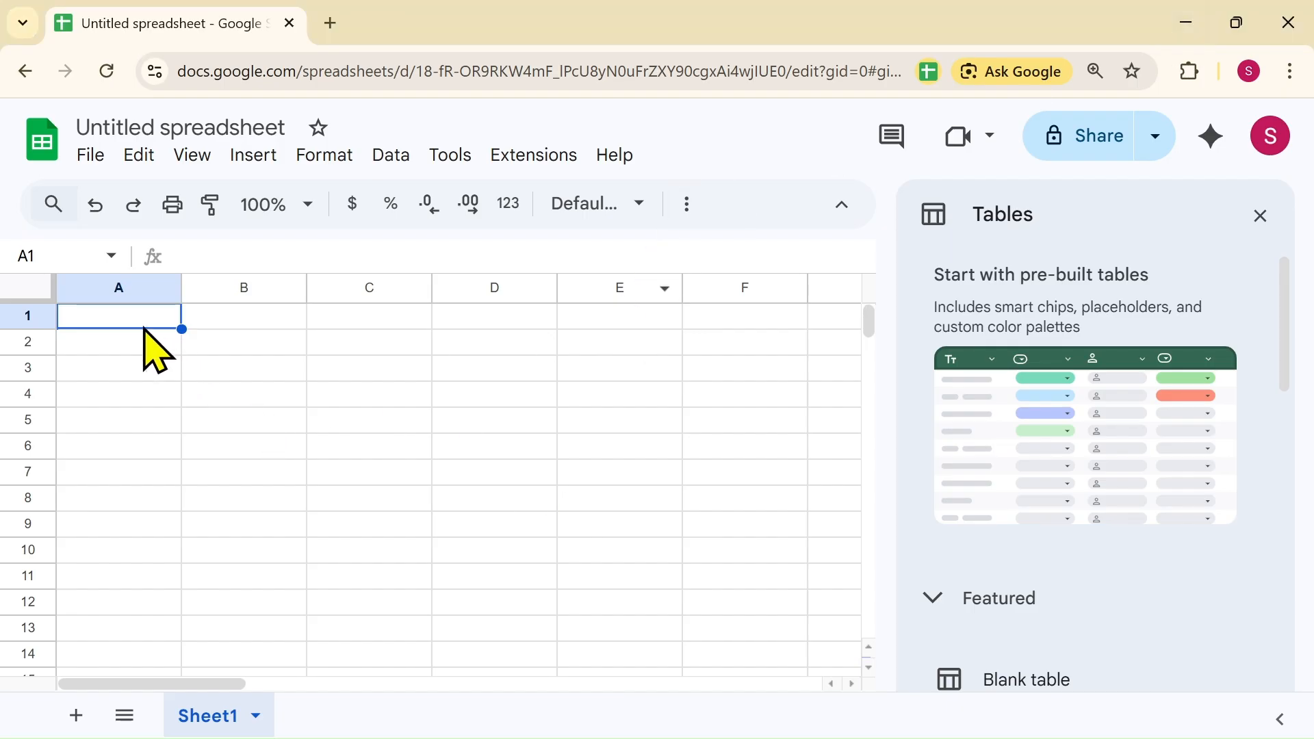
Paste the copied sales table into cell A1 of the new sheet
{"action": "right_click", "coordinate": [121, 317]}
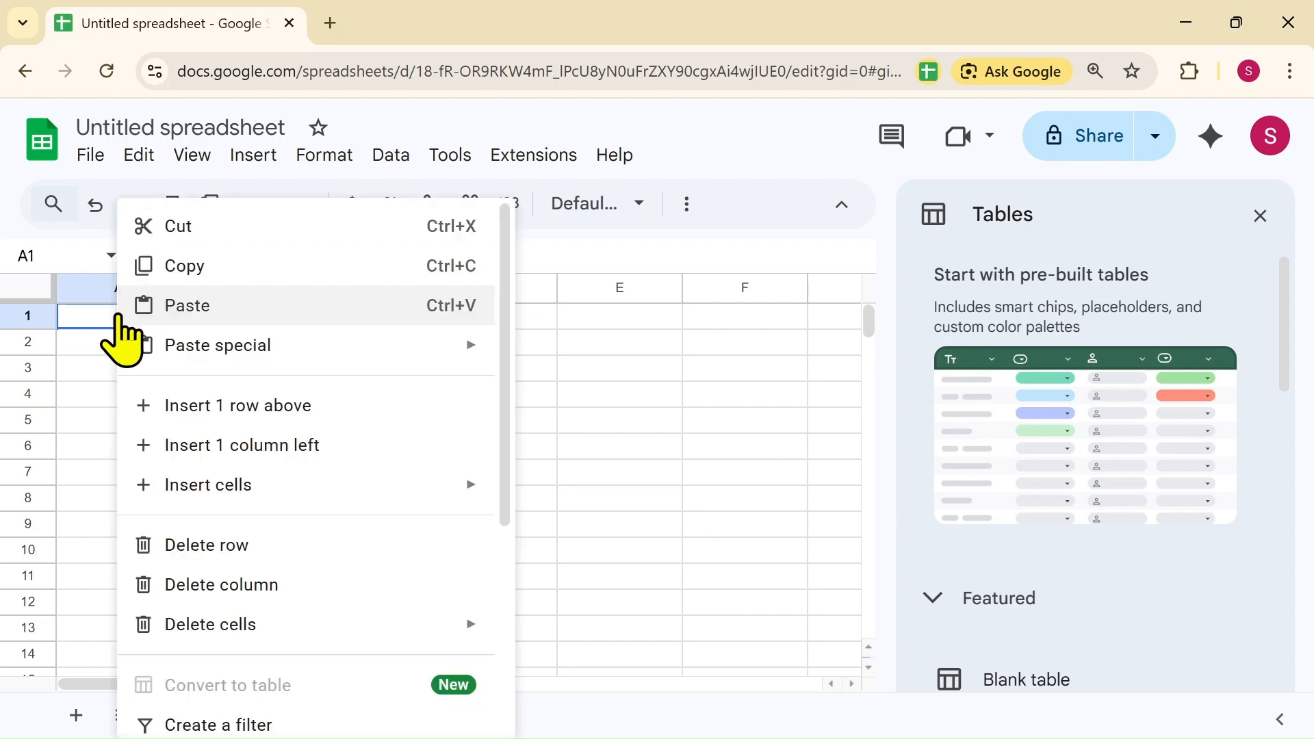
{"action": "left_click", "coordinate": [193, 306]}
{"action": "left_click", "coordinate": [199, 321]}
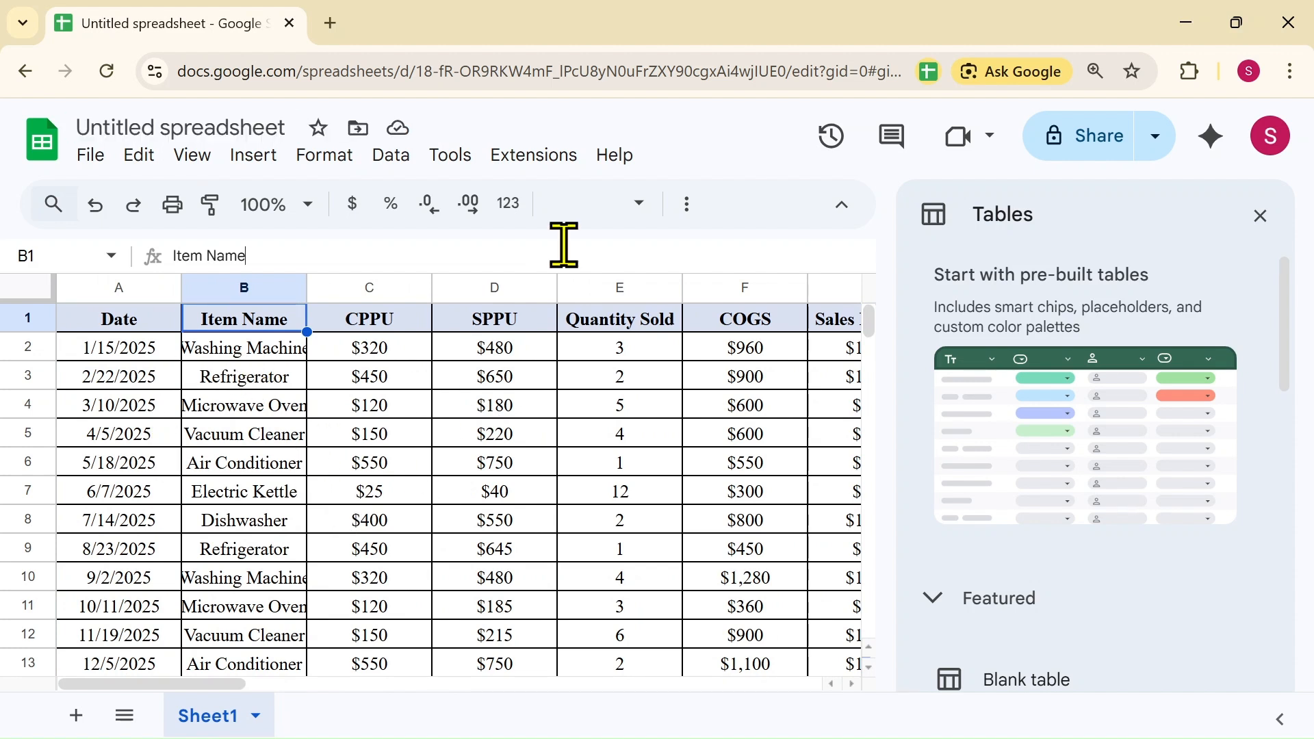
Rename the spreadsheet to 'home appliance sales' and start a new browser tab
{"action": "left_click_drag", "start_coordinate": [290, 127], "coordinate": [80, 140]}
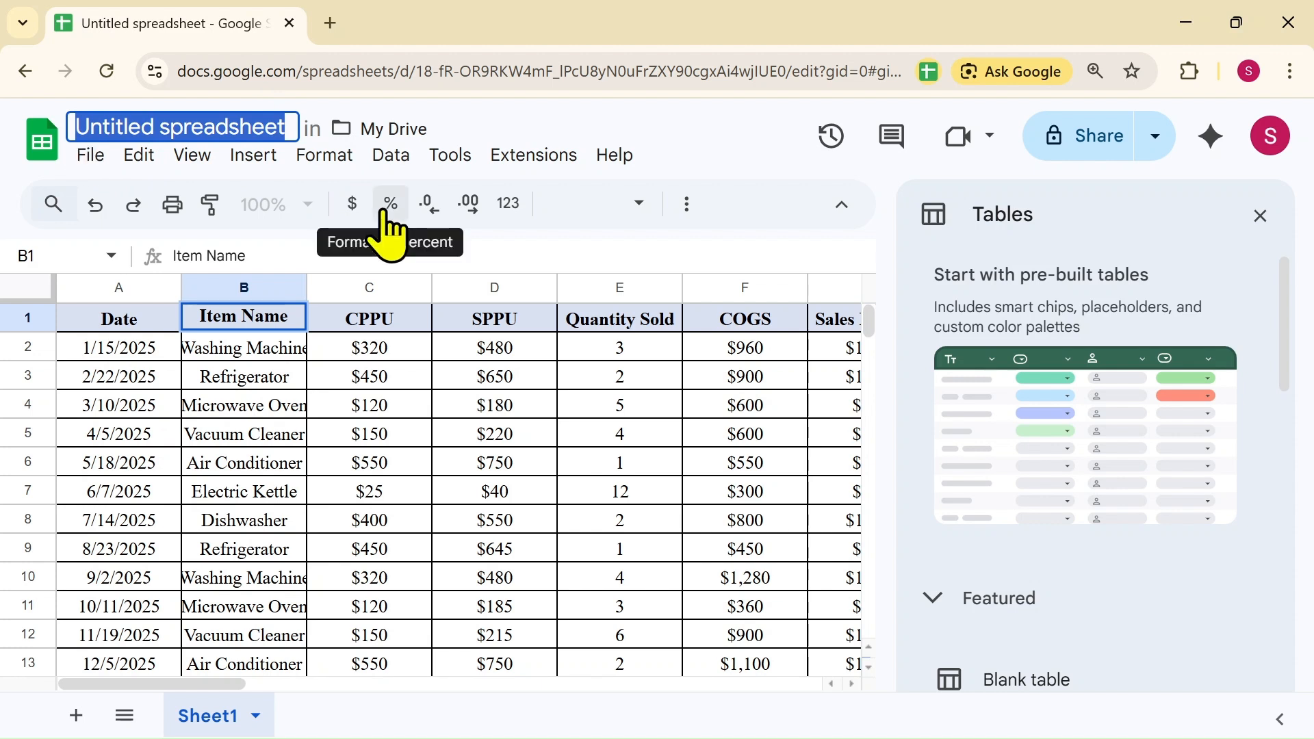
{"action": "type", "text": "home"}
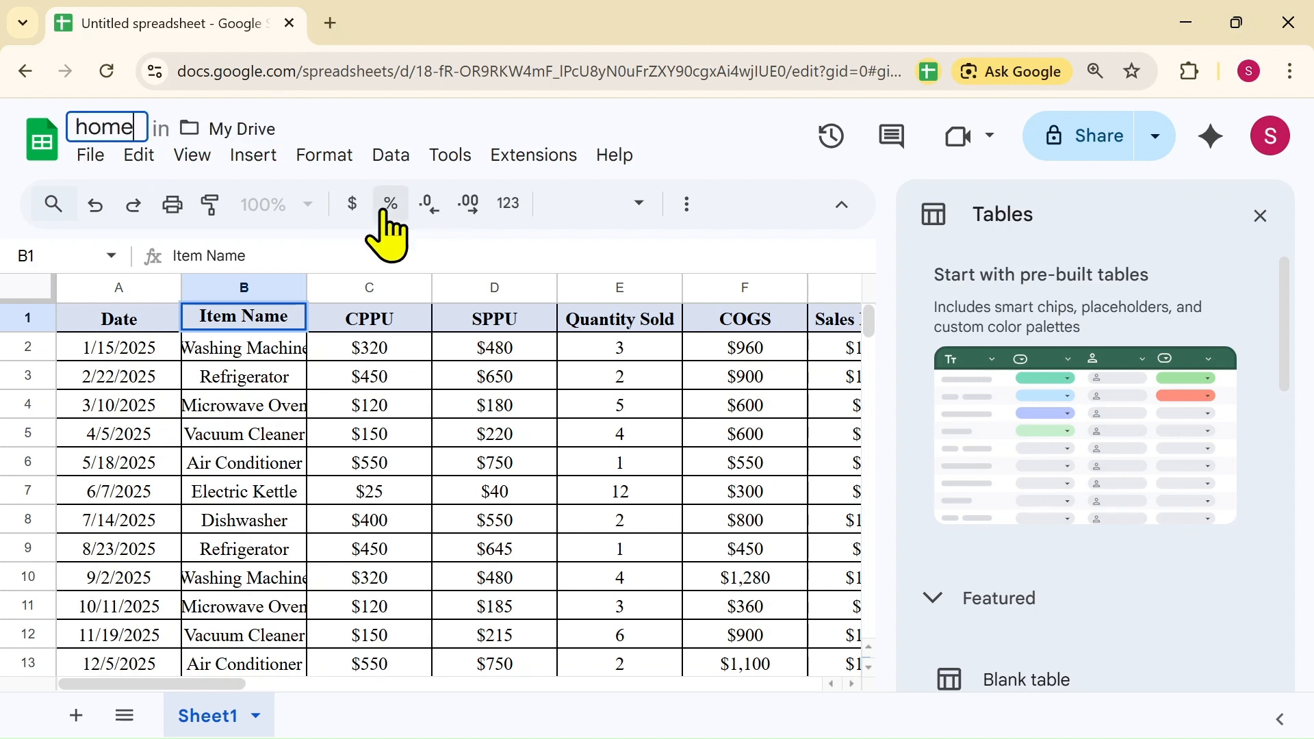
{"action": "type", "text": " appliance sales"}
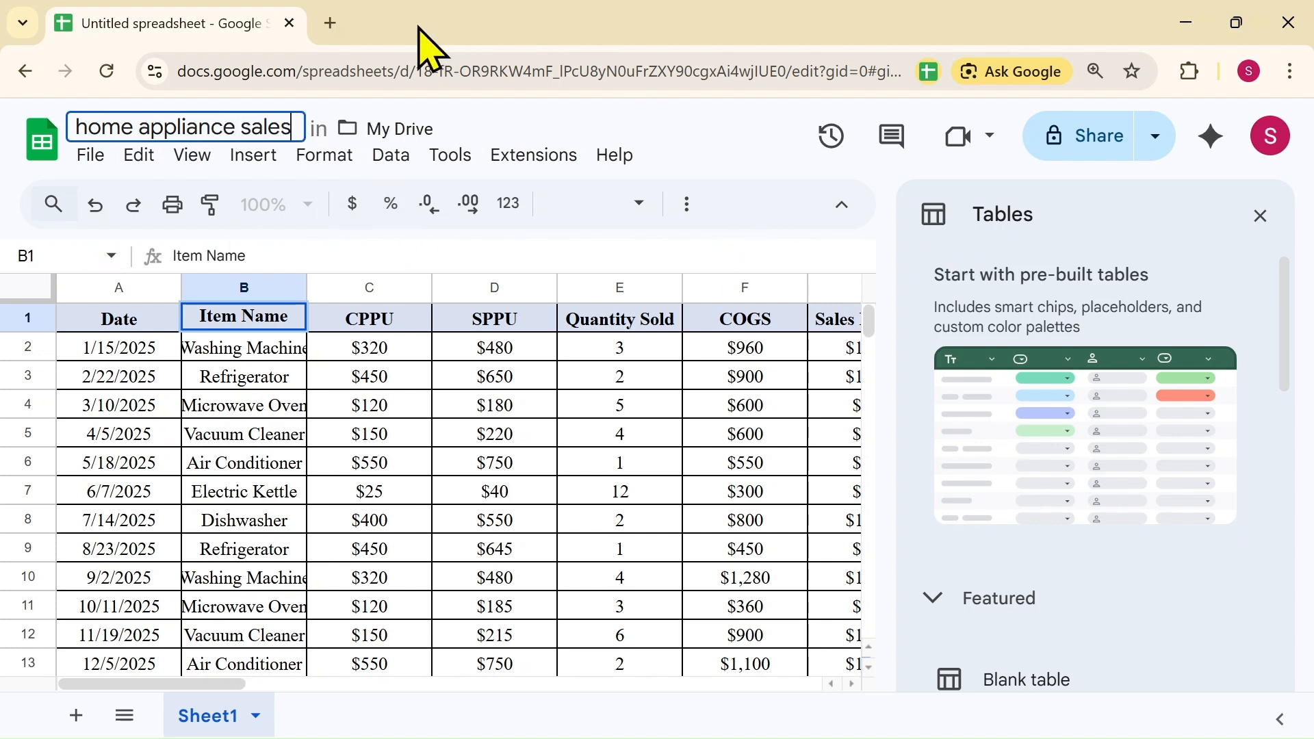
{"action": "left_click", "coordinate": [332, 24]}
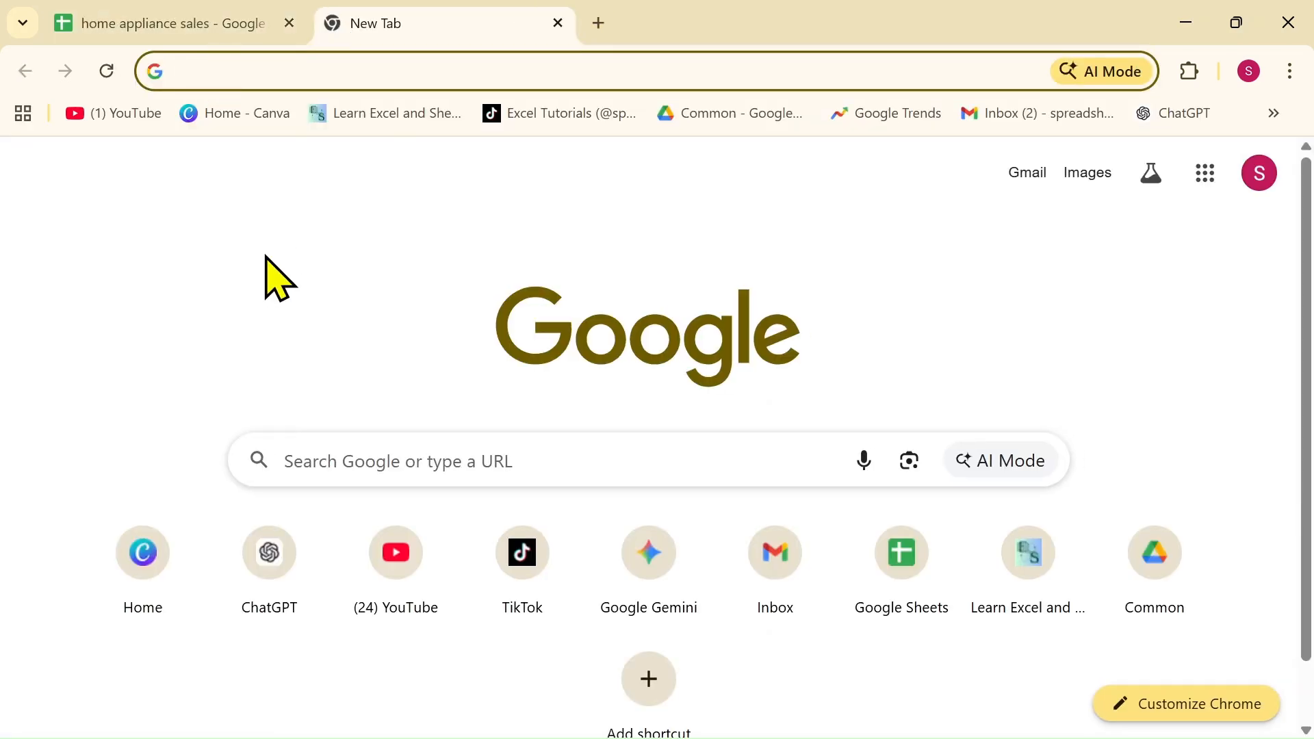
Load notebooklm.google.com in the new tab and display the My notebooks list
{"action": "type", "text": "notebookl"}
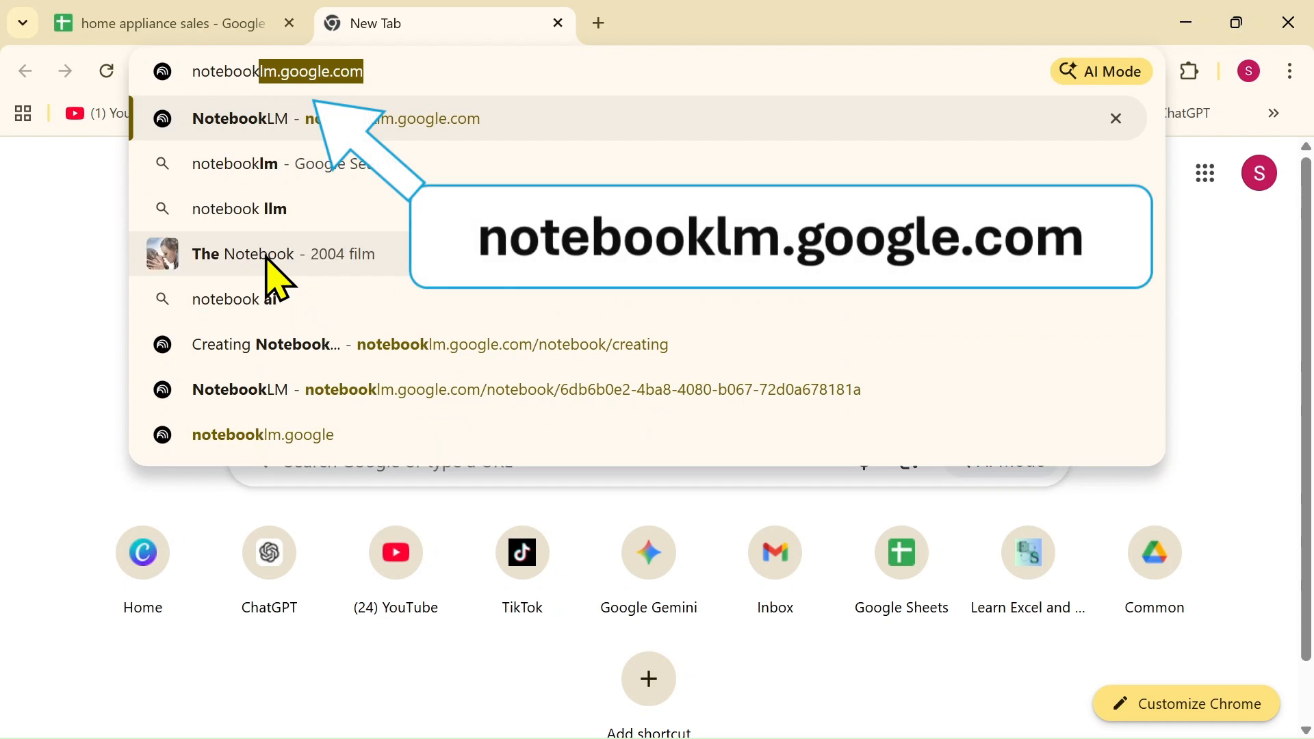
{"action": "type", "text": "m.google"}
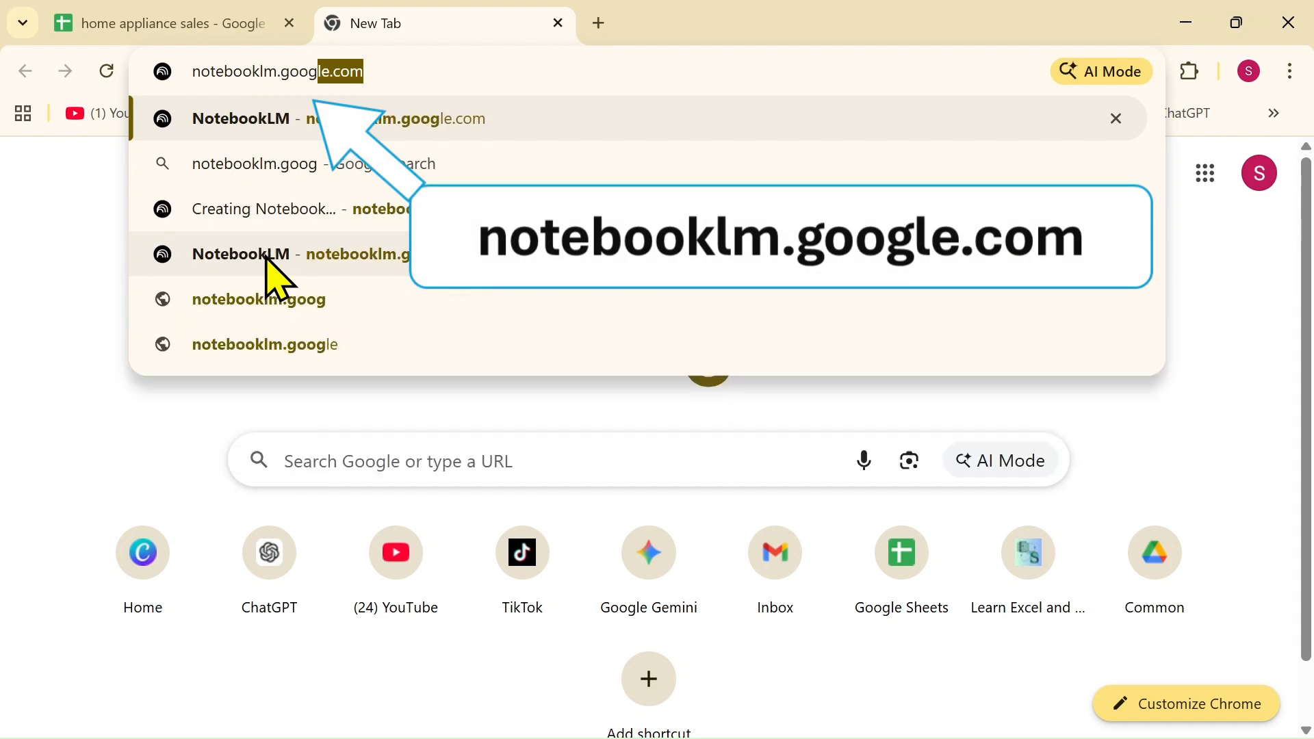
{"action": "type", "text": ".com"}
{"action": "key", "text": "Return"}
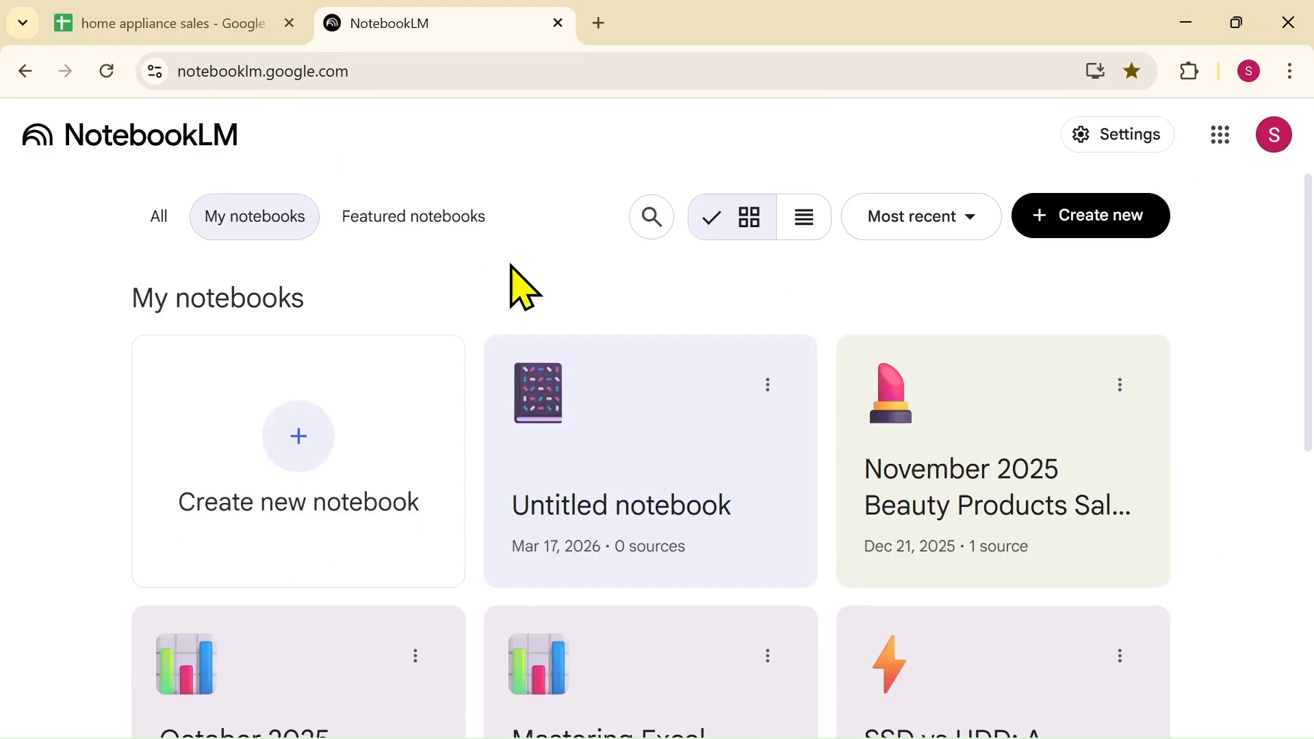
{"action": "left_click", "coordinate": [199, 25]}
{"action": "left_click", "coordinate": [453, 24]}
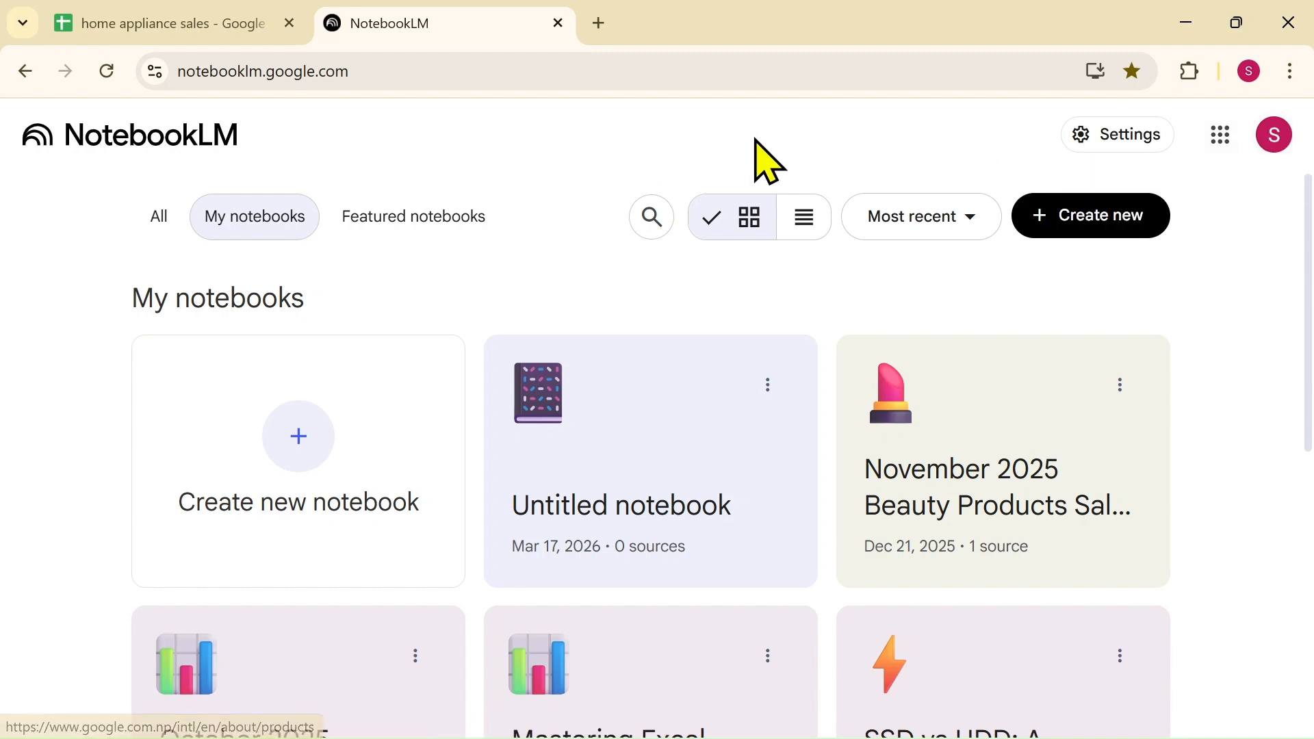
Create a new notebook using the 'home appliance sales' Drive spreadsheet as its source
{"action": "left_click", "coordinate": [1087, 218]}
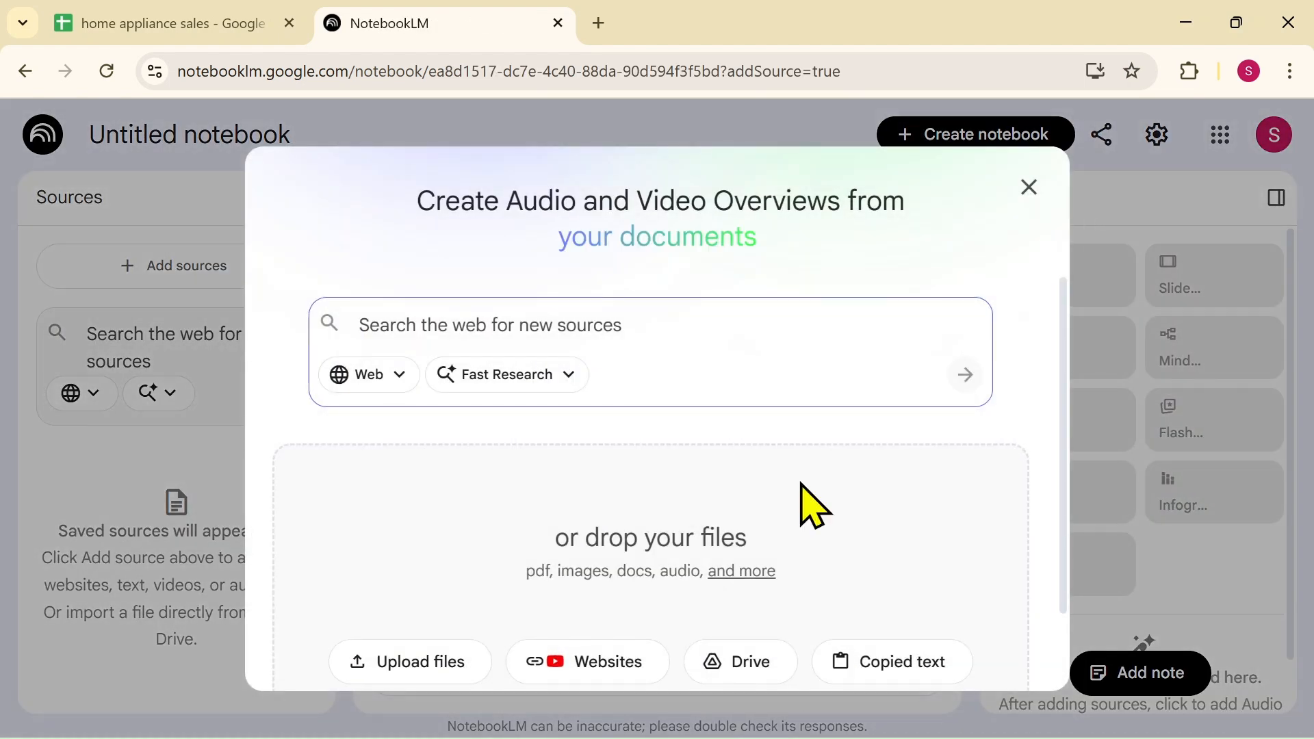
{"action": "scroll", "coordinate": [1044, 479], "scroll_direction": "down", "scroll_amount": 2}
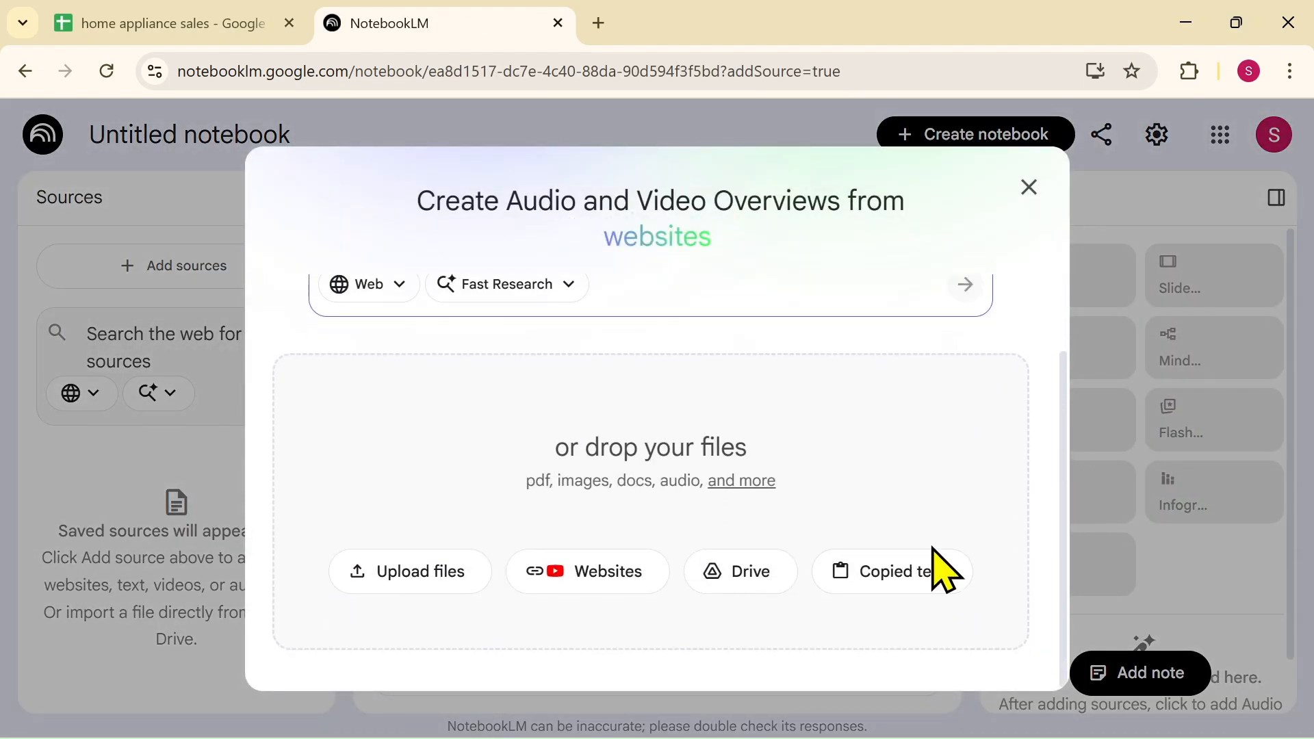
{"action": "left_click", "coordinate": [740, 572]}
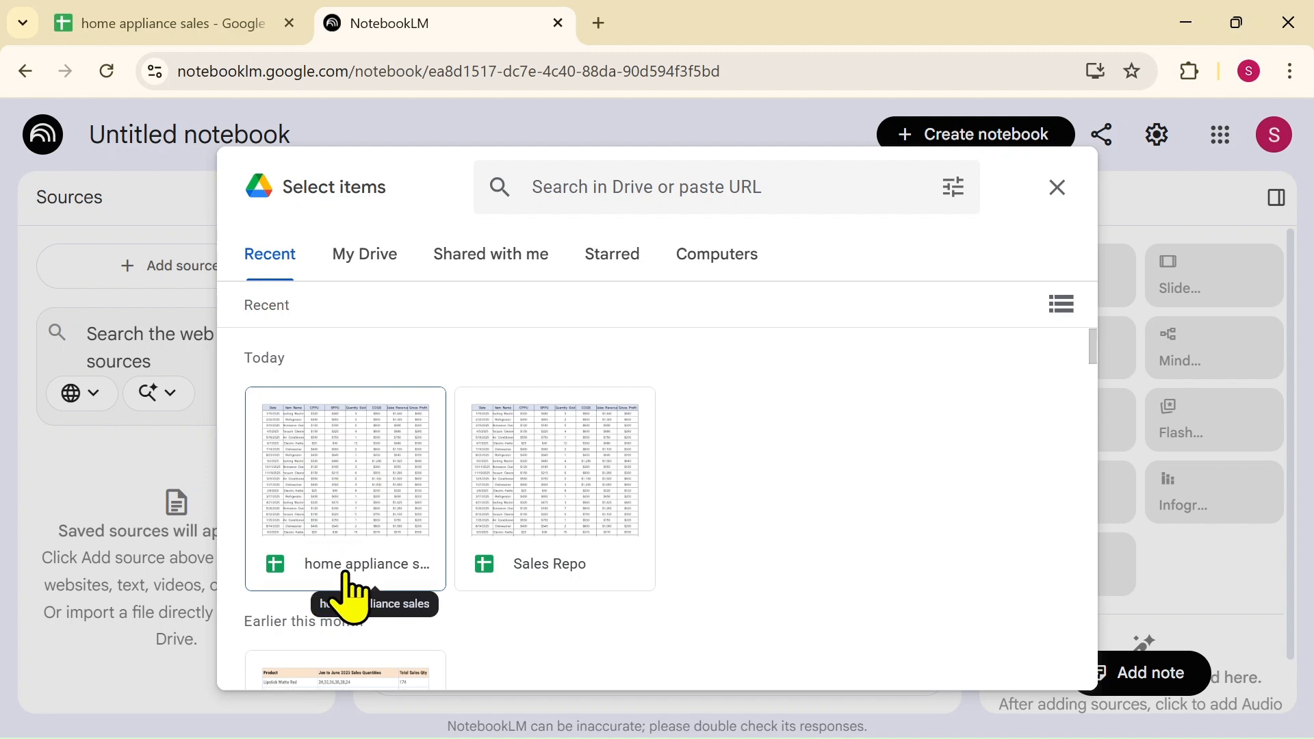
{"action": "left_click", "coordinate": [309, 448]}
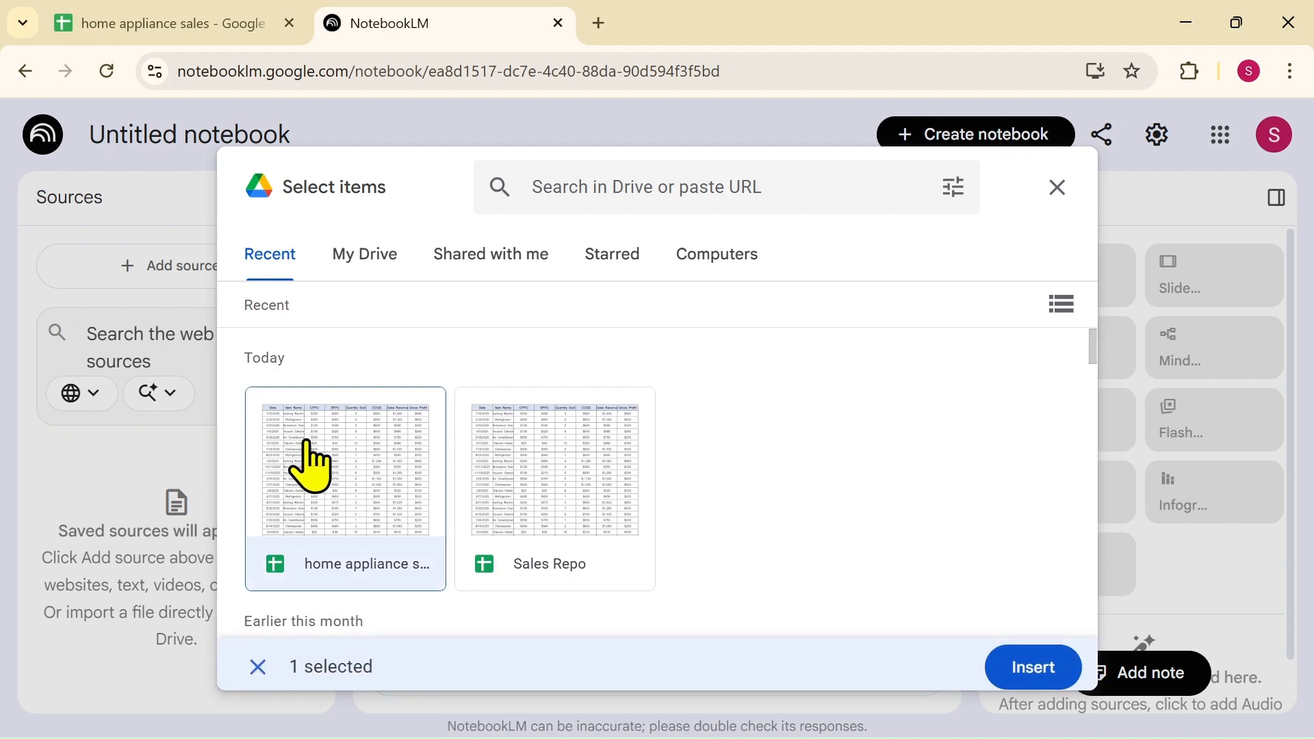
{"action": "left_click", "coordinate": [1031, 666]}
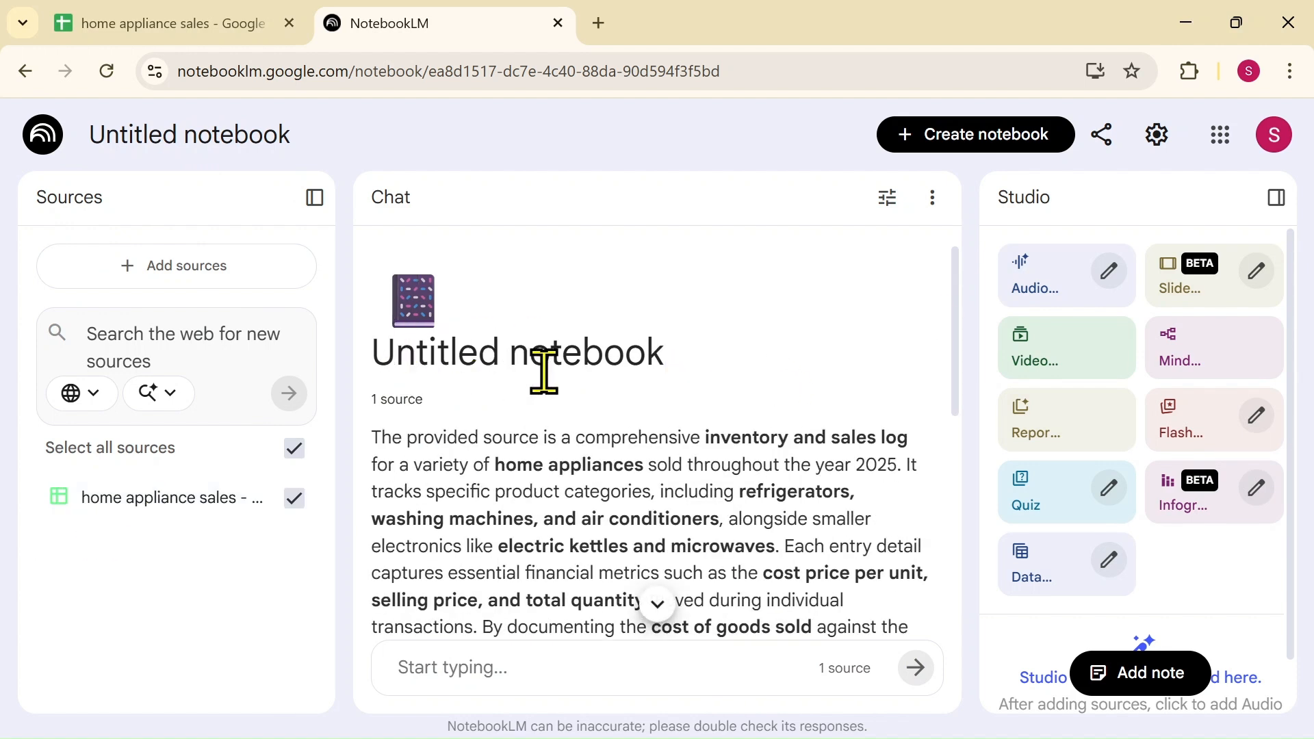
Generate an infographic and view the '2025 Appliance Sales Performance Dashboard' full size
{"action": "left_click_drag", "start_coordinate": [960, 350], "coordinate": [958, 427]}
{"action": "scroll", "coordinate": [500, 483], "scroll_direction": "up", "scroll_amount": 4}
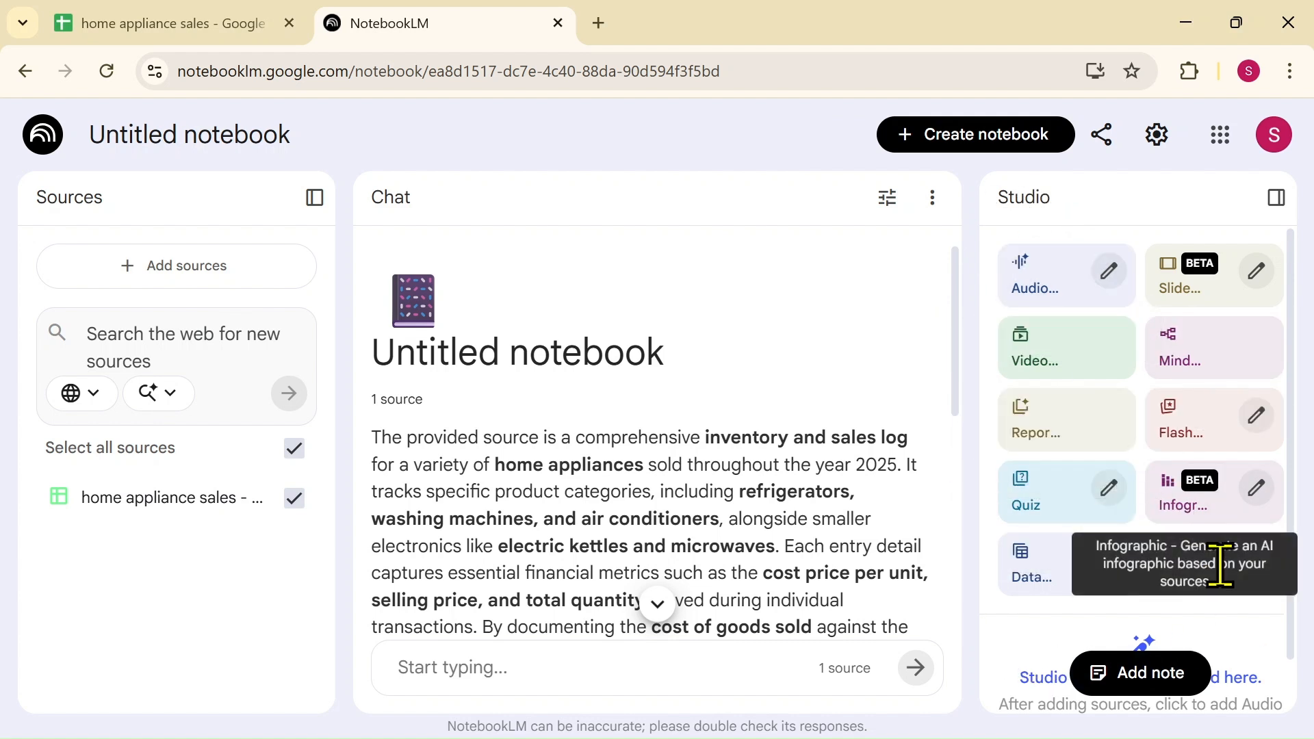
{"action": "left_click", "coordinate": [1193, 512]}
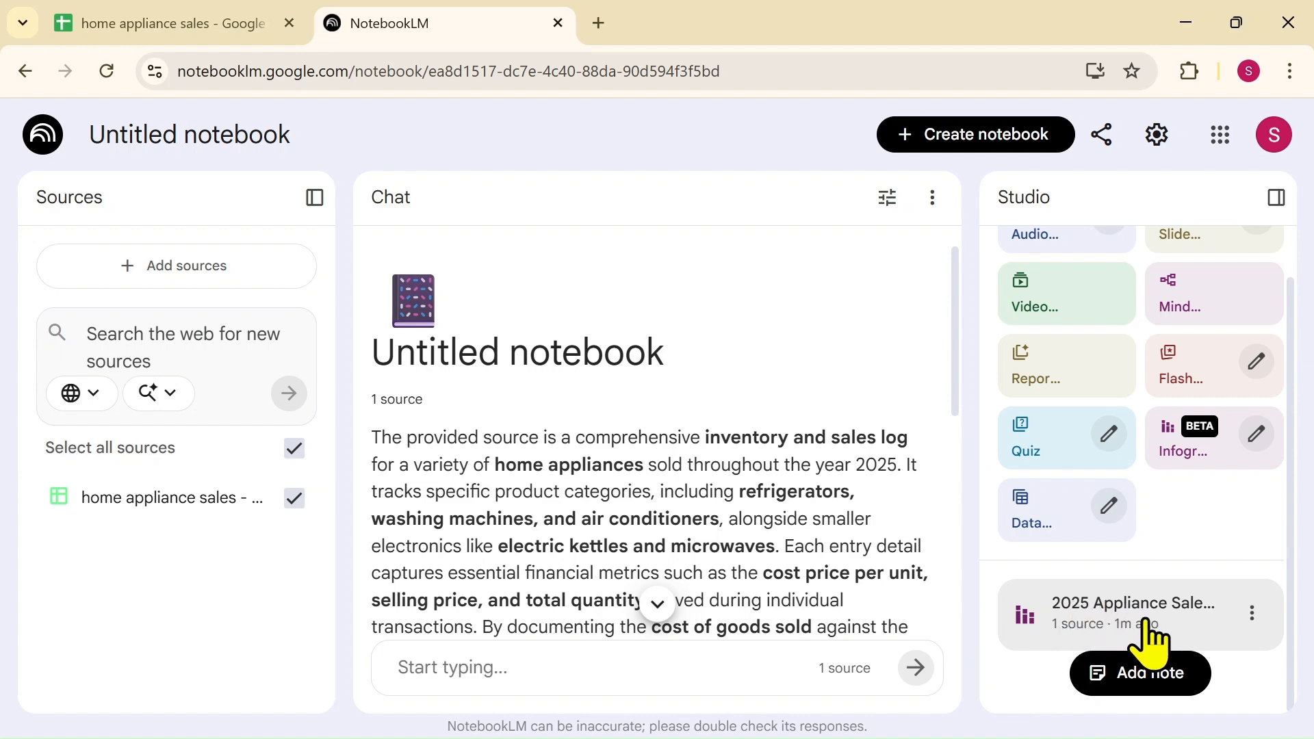
{"action": "left_click", "coordinate": [1107, 613]}
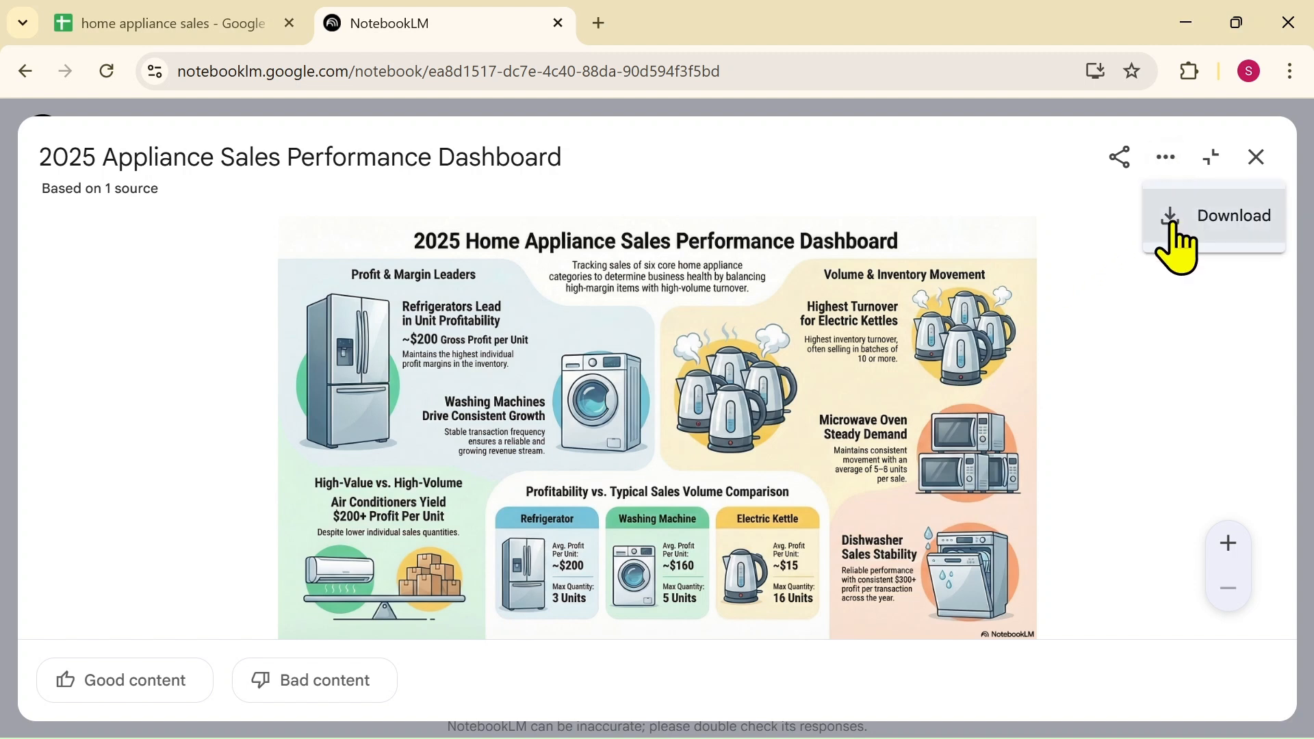
Download the infographic and open unnamed (1).png from the Downloads folder
{"action": "left_click", "coordinate": [1195, 230]}
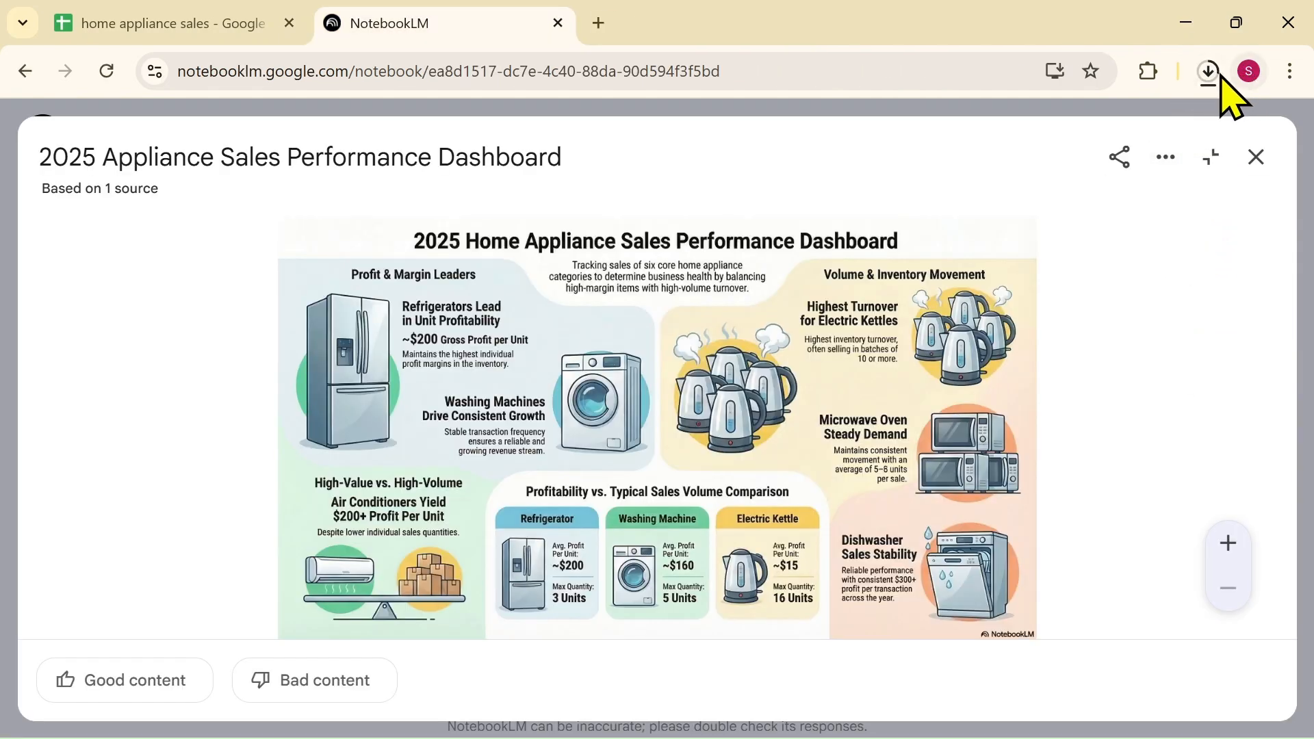
{"action": "left_click", "coordinate": [1210, 72]}
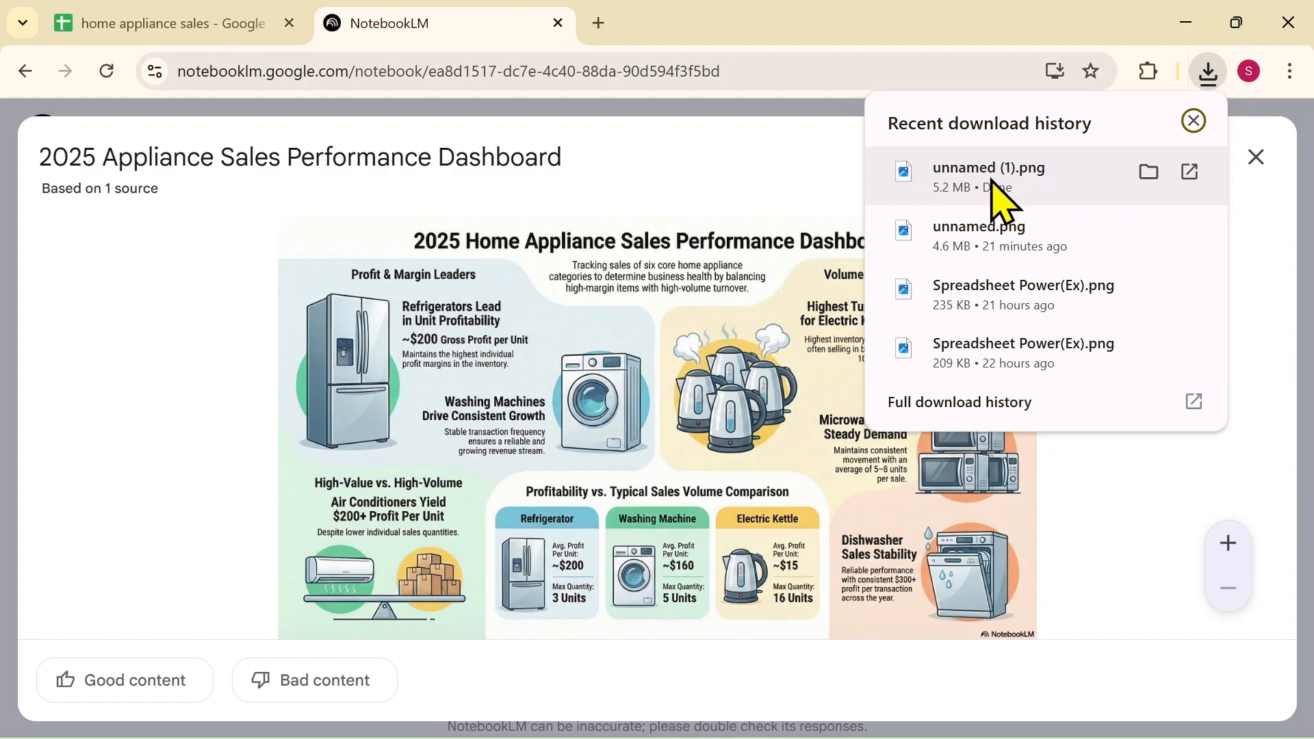
{"action": "left_click", "coordinate": [1153, 173]}
{"action": "double_click", "coordinate": [527, 218]}
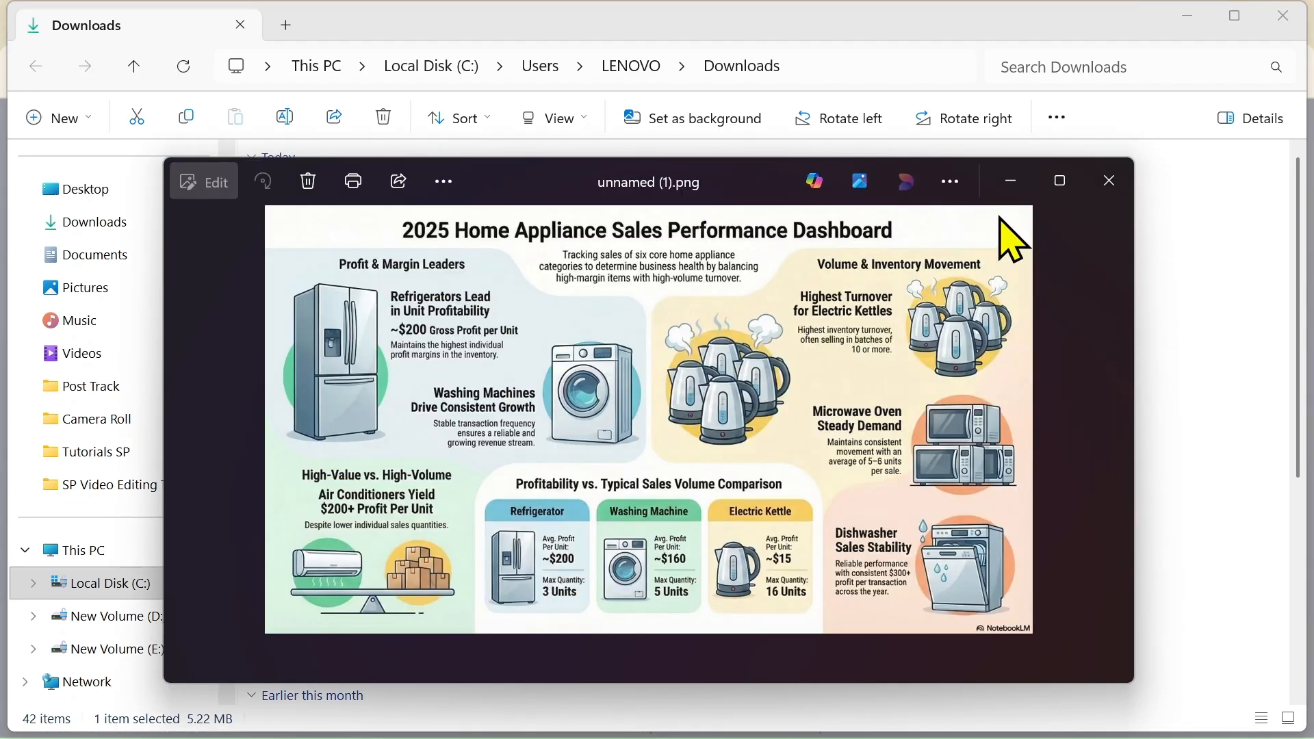
Maximize the Photos view of unnamed (1).png, then return to the Excel workbook
{"action": "left_click", "coordinate": [1065, 198]}
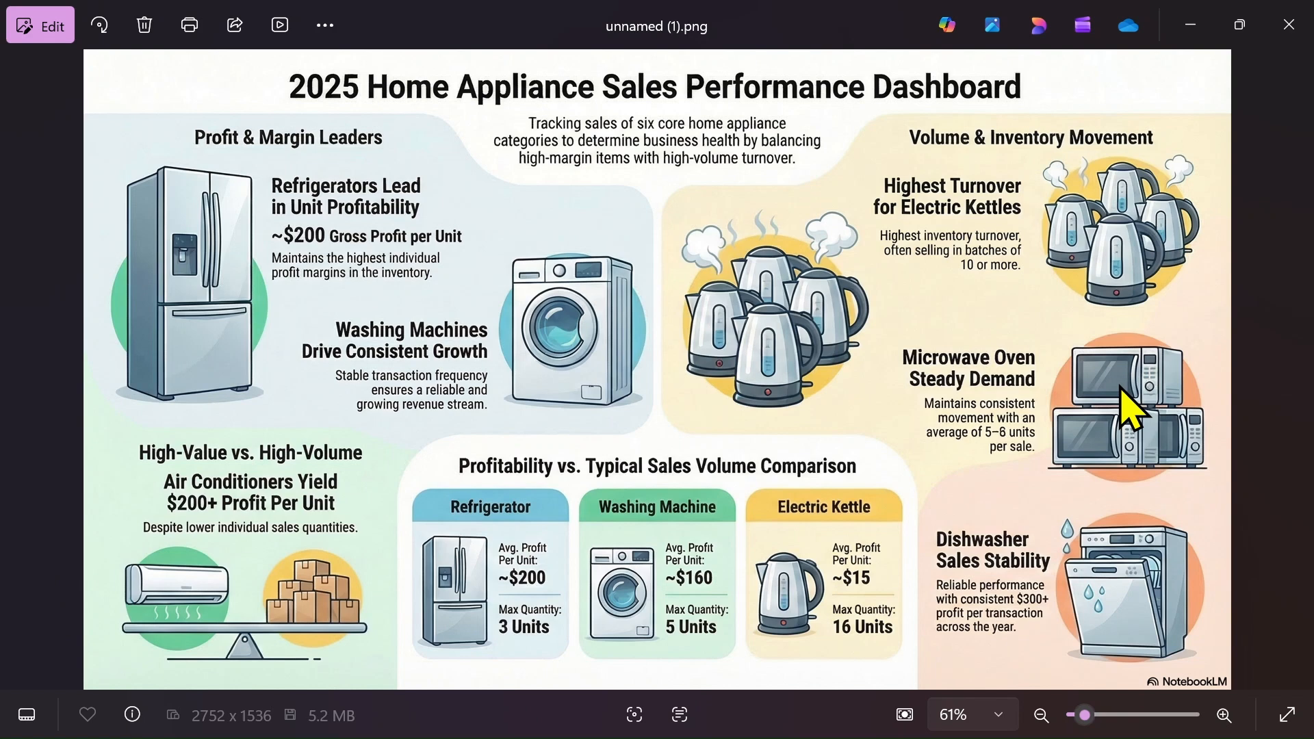
{"action": "mouse_move", "coordinate": [637, 736]}
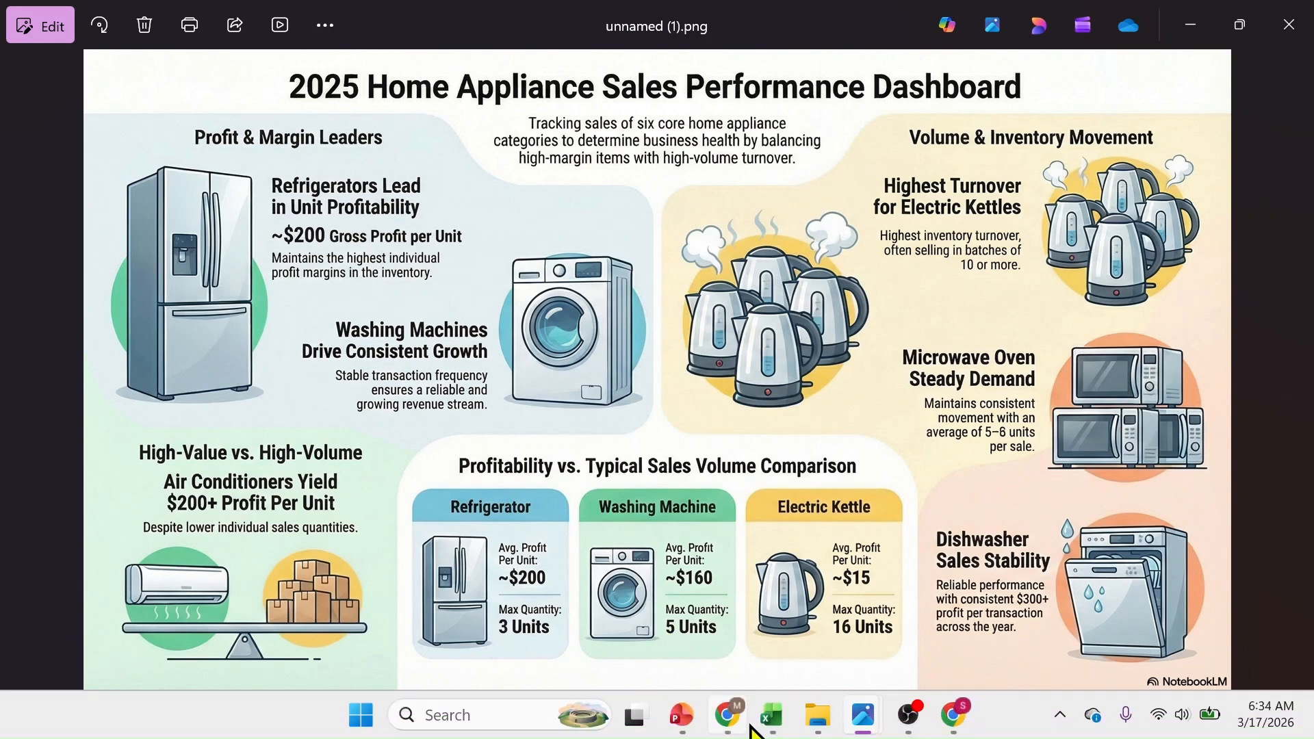
{"action": "left_click", "coordinate": [770, 715]}
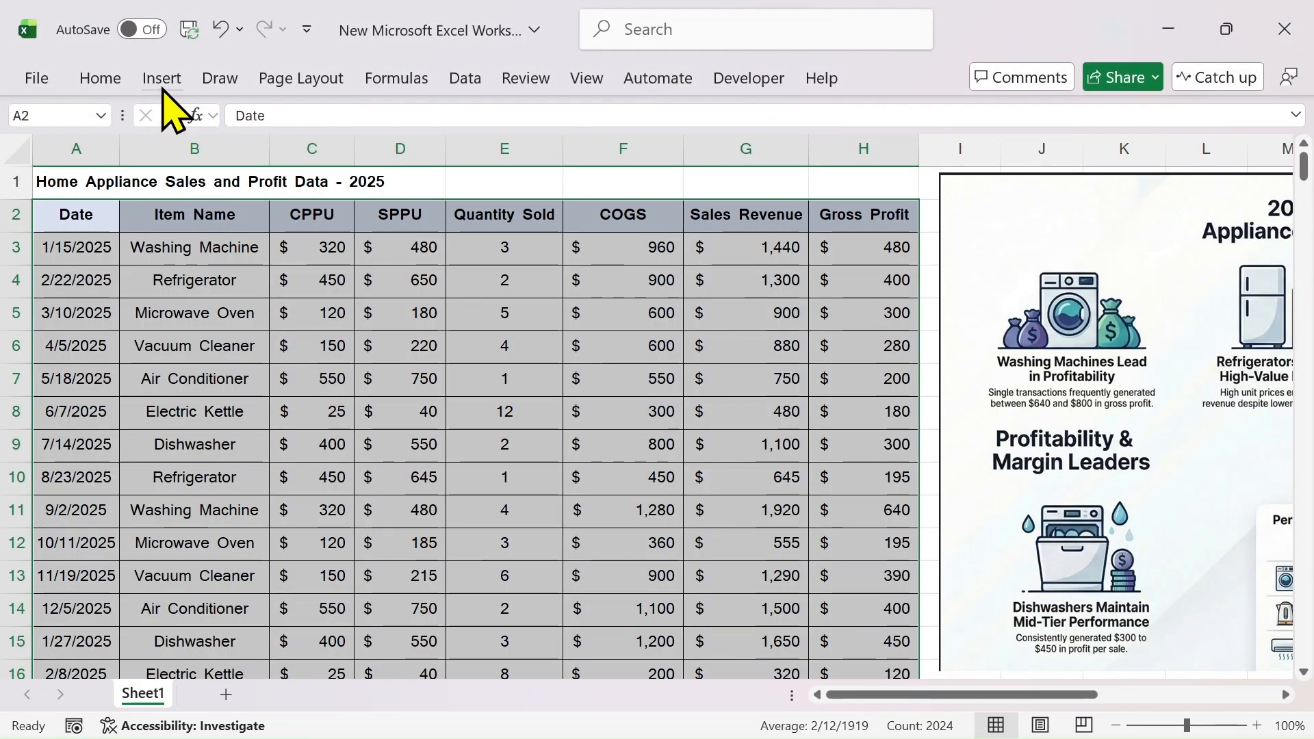
Insert a picture placed over cells from This Device, browsing to the Downloads folder
{"action": "left_click", "coordinate": [163, 92]}
{"action": "left_click", "coordinate": [103, 171]}
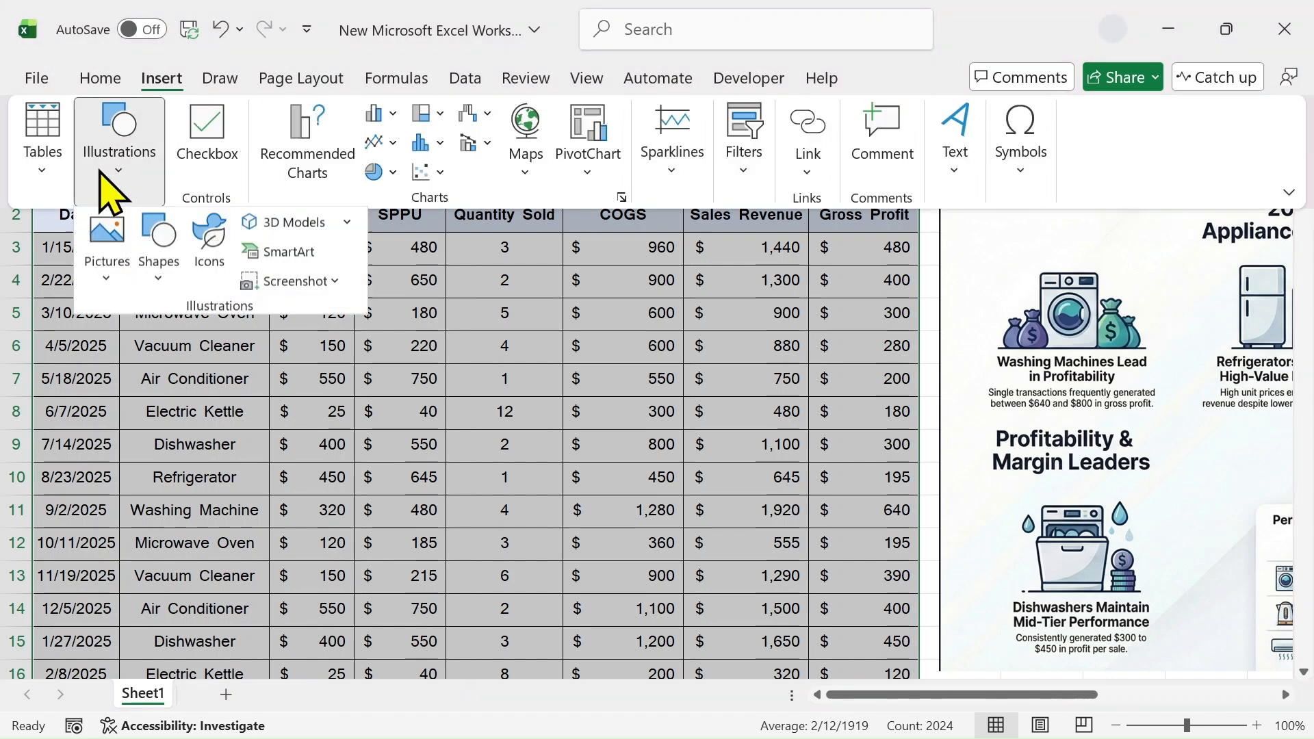
{"action": "left_click", "coordinate": [109, 277]}
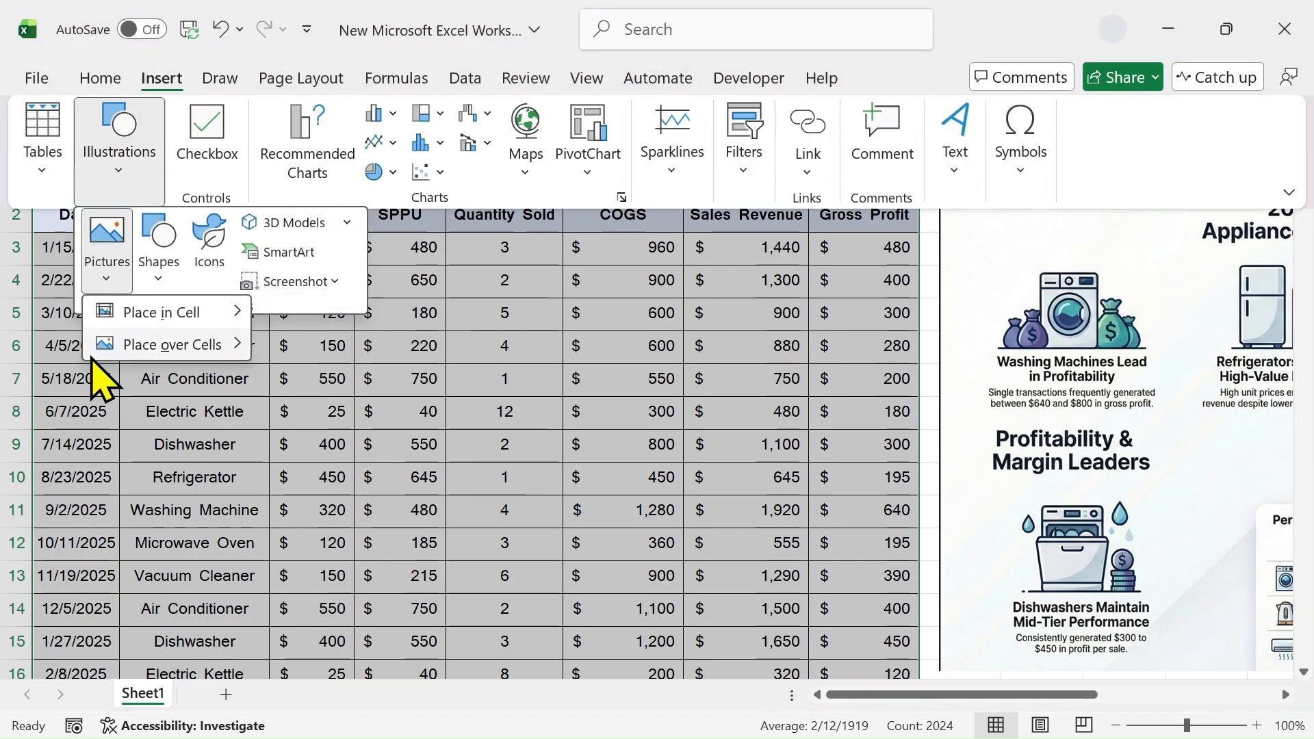
{"action": "mouse_move", "coordinate": [155, 349]}
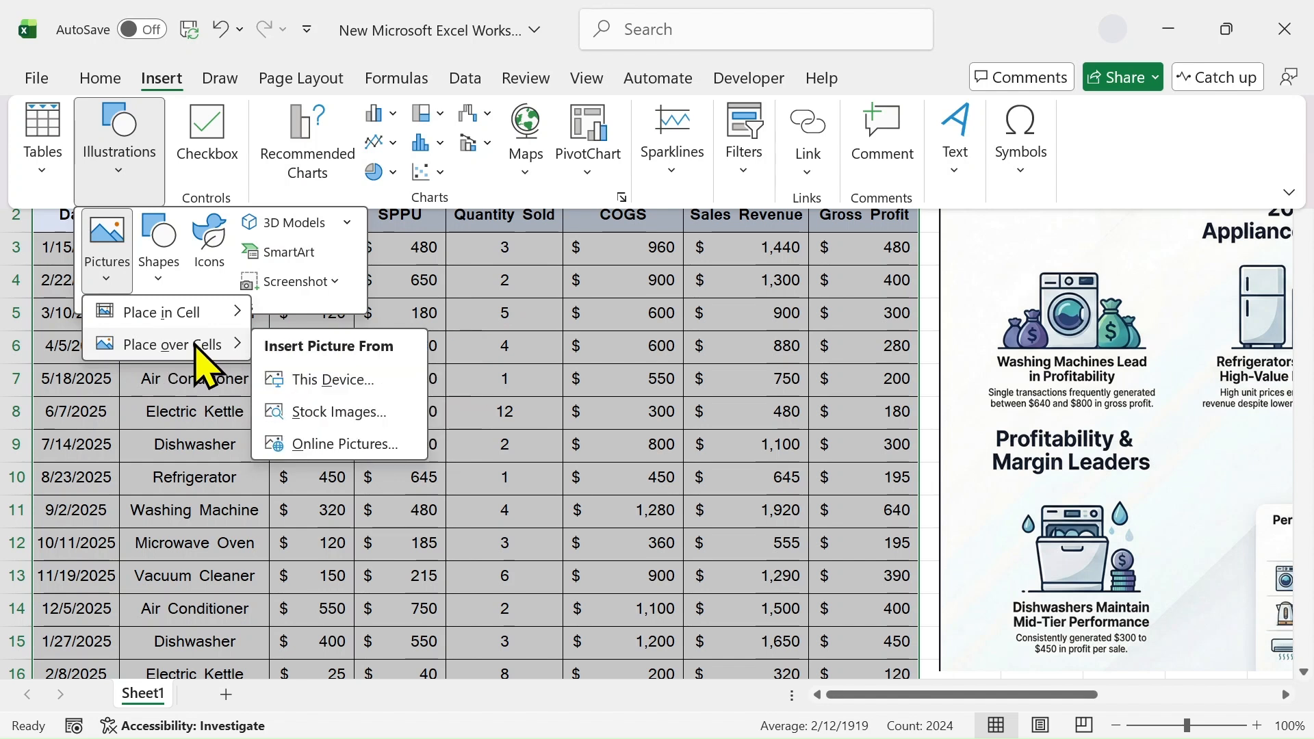
{"action": "left_click", "coordinate": [312, 381]}
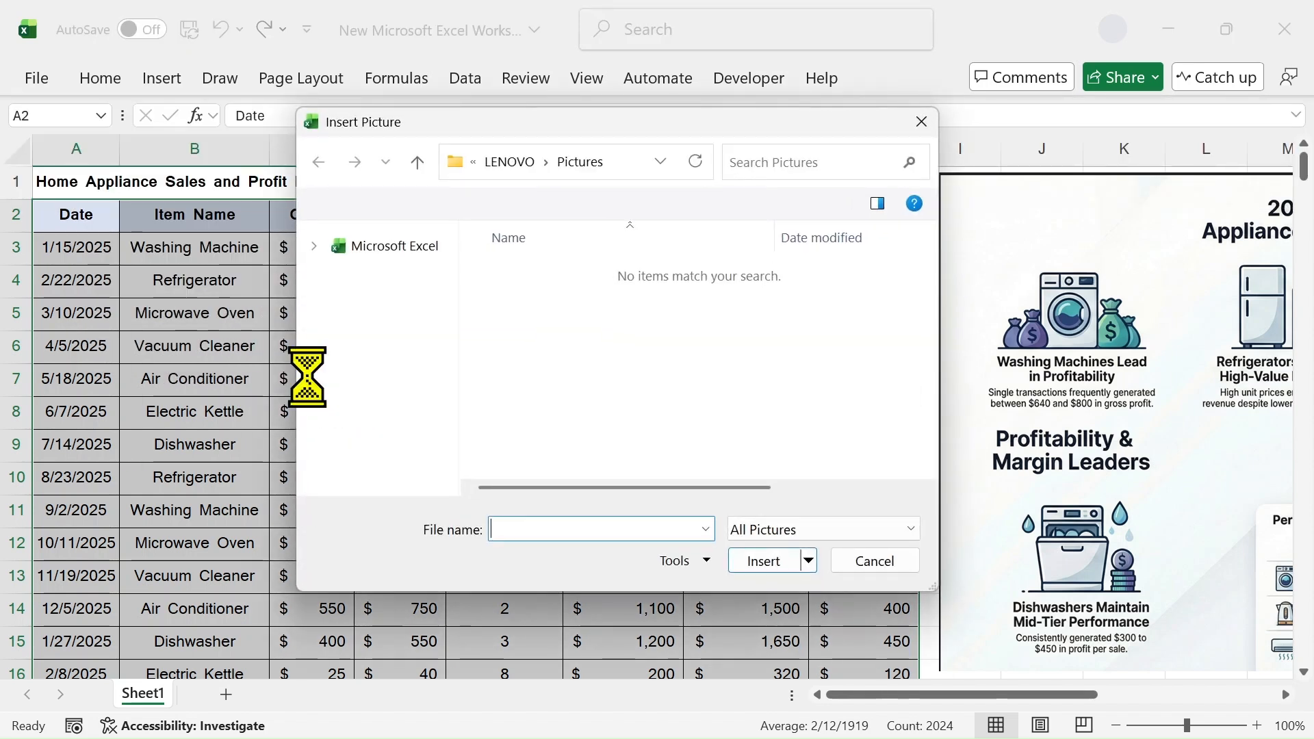
{"action": "scroll", "coordinate": [452, 342], "scroll_direction": "up", "scroll_amount": 5}
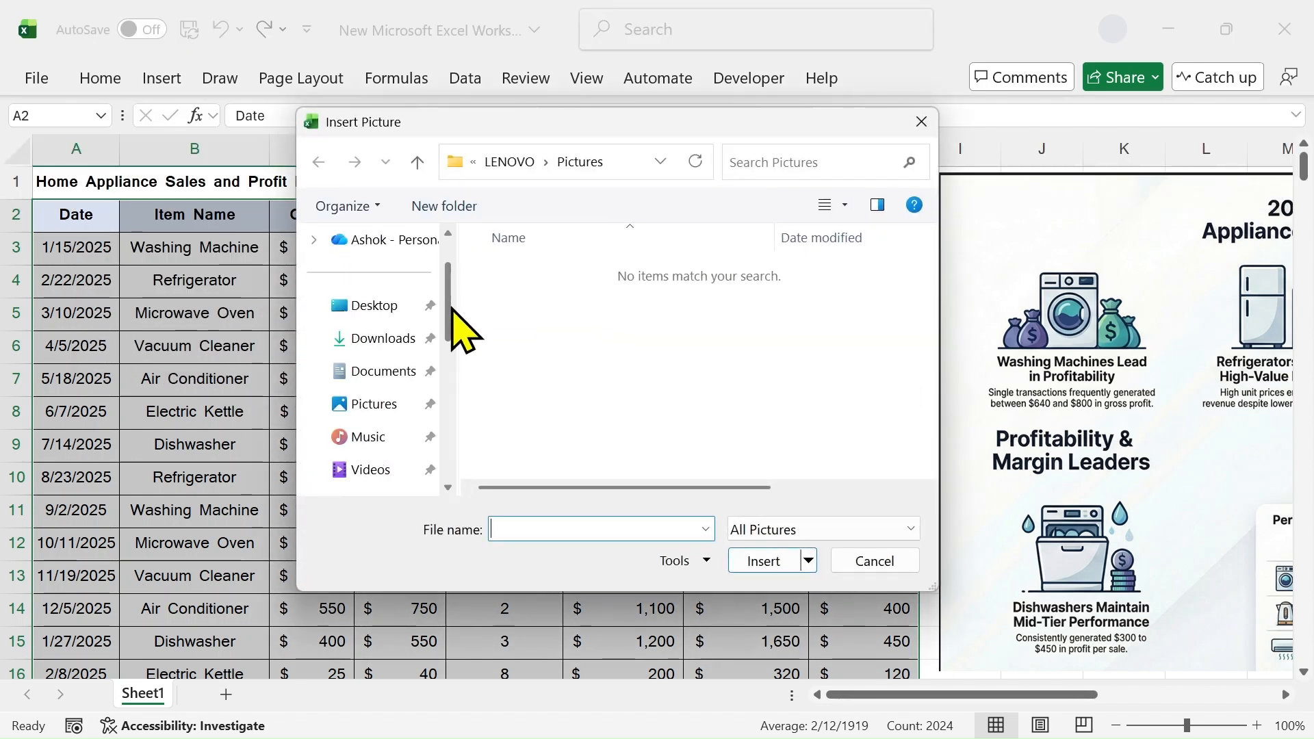
{"action": "left_click", "coordinate": [392, 375]}
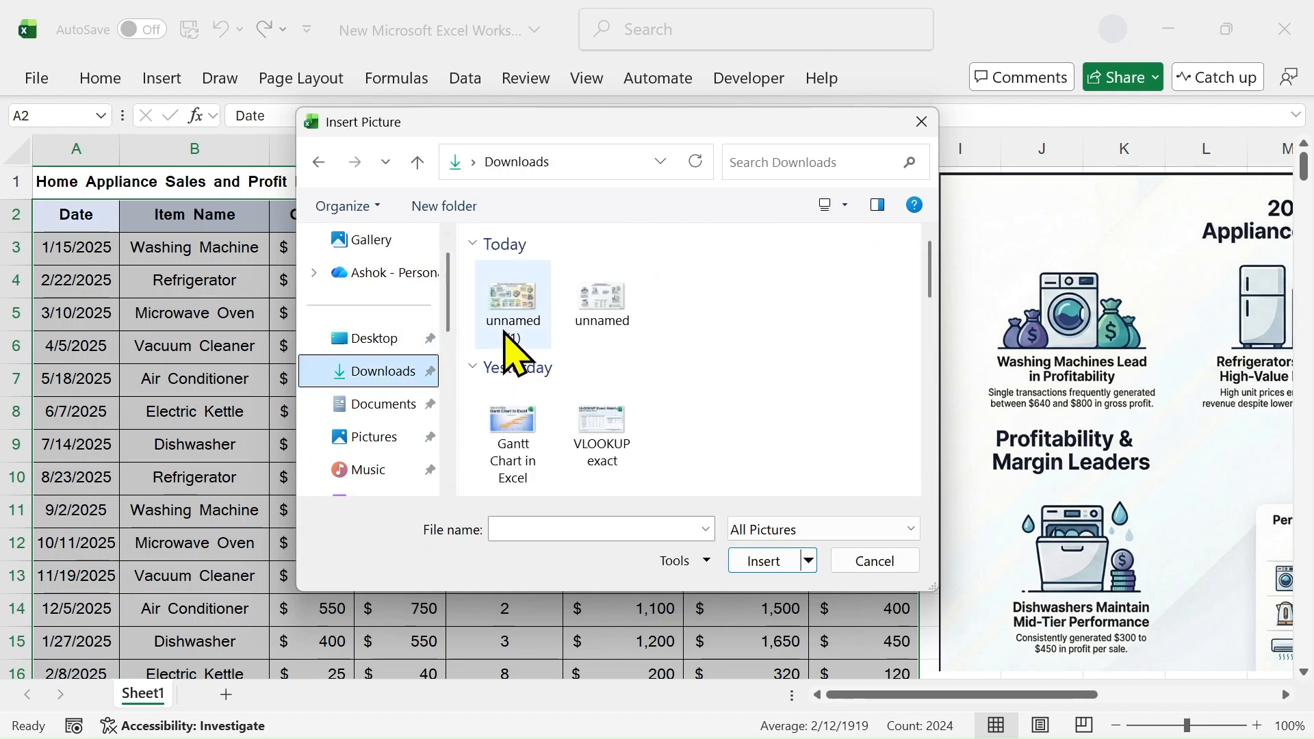
Insert unnamed (1) onto the sheet and shift it right so column A stays visible
{"action": "double_click", "coordinate": [514, 304]}
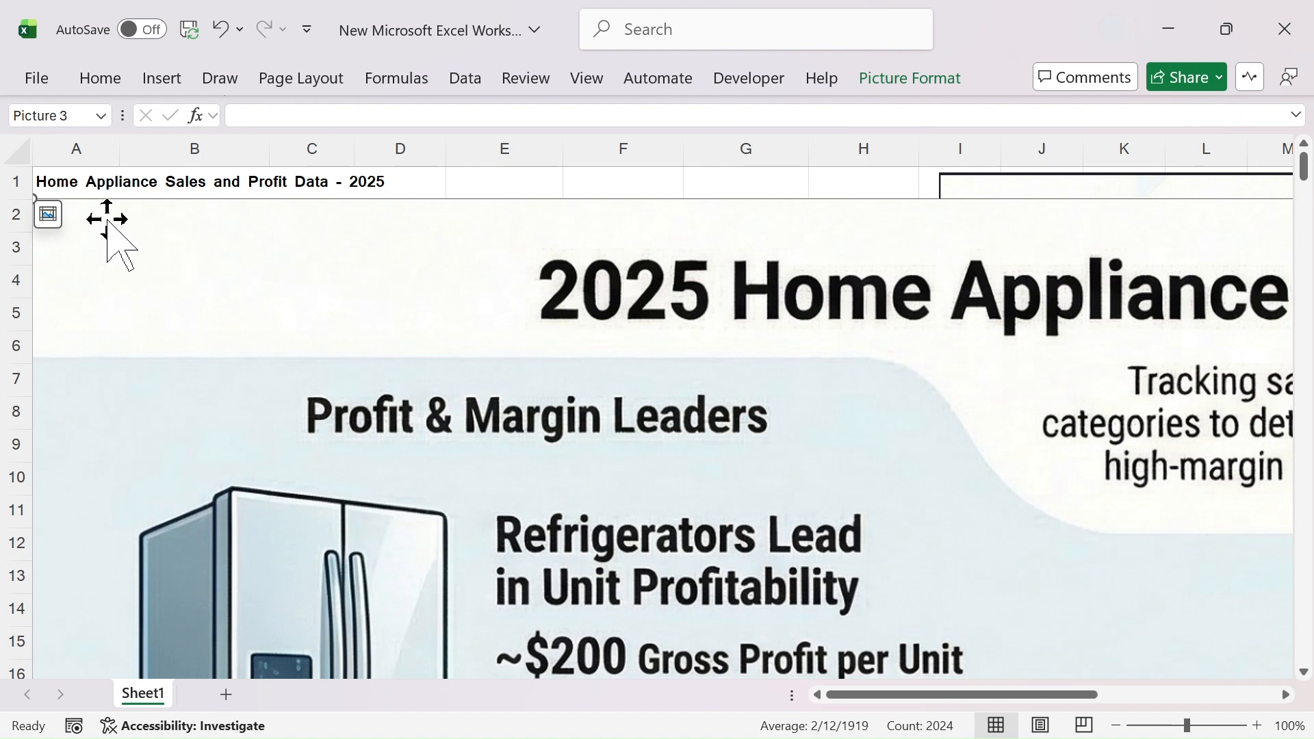
{"action": "left_click_drag", "start_coordinate": [189, 238], "coordinate": [246, 229]}
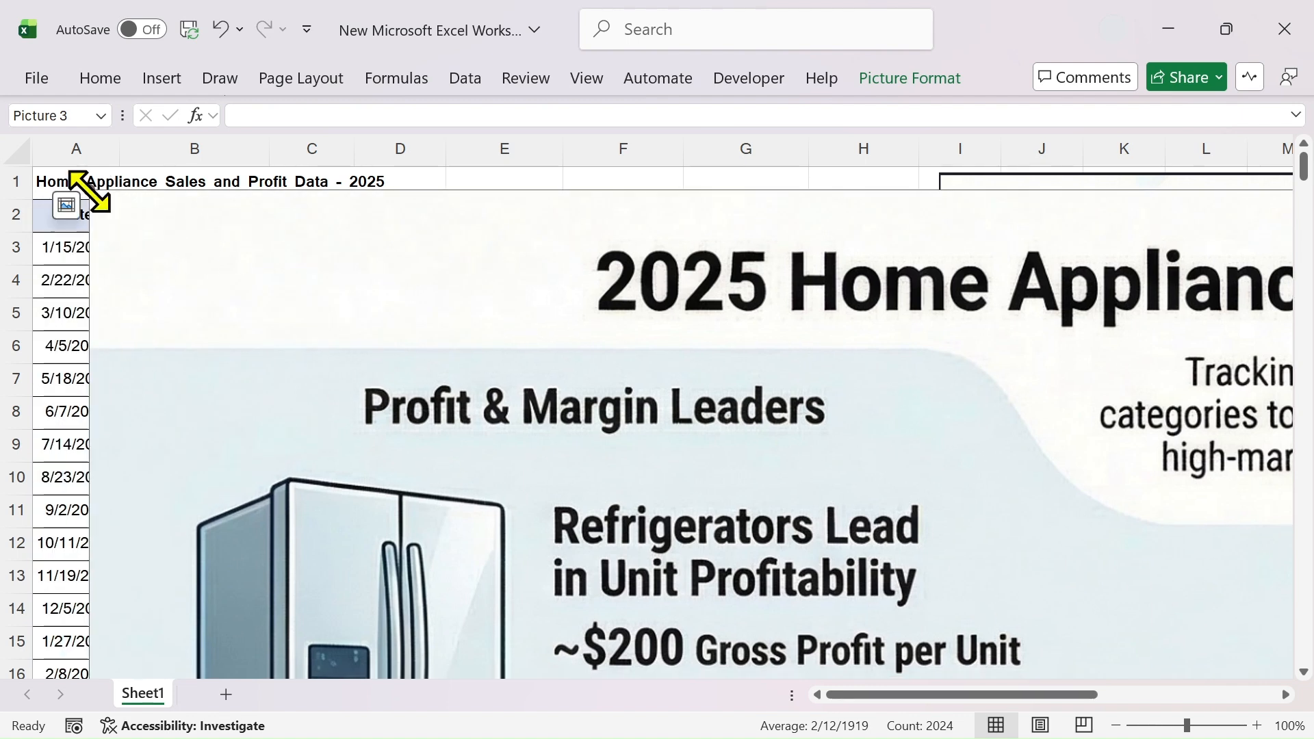